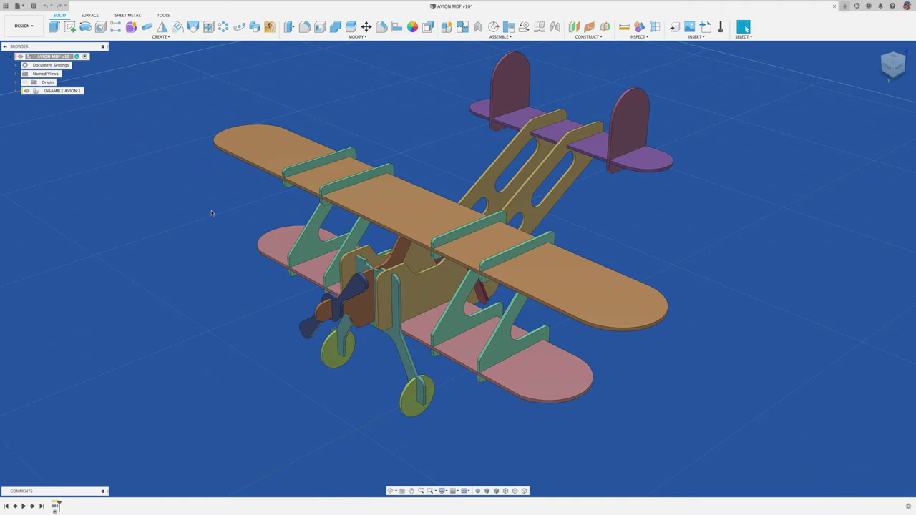
Expand ENSAMBLE AVION, then launch the Fusion 360 App Store from the Tools tab's Add-Ins menu.
{"action": "left_click", "coordinate": [16, 91]}
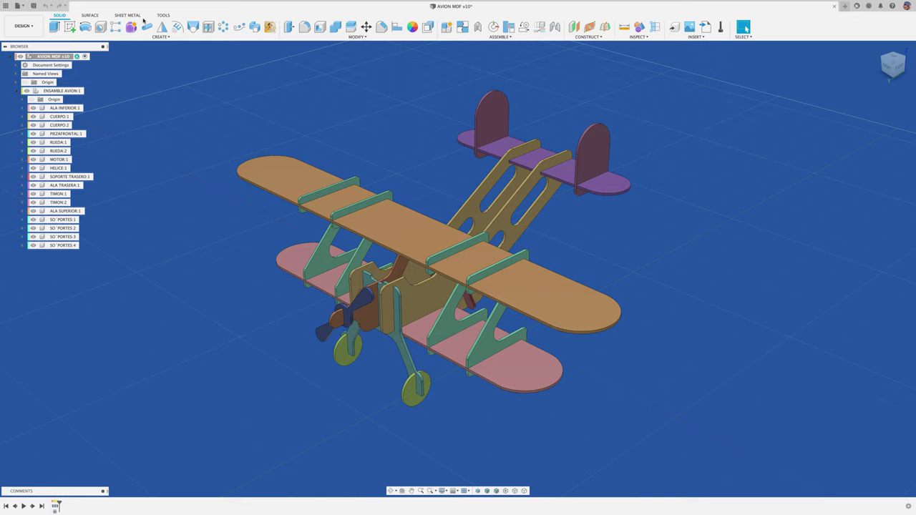
{"action": "left_click", "coordinate": [164, 15]}
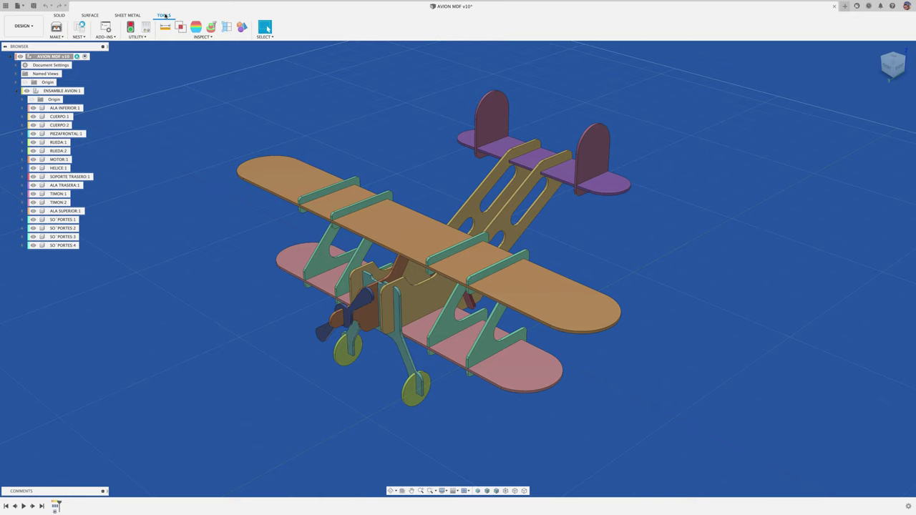
{"action": "left_click", "coordinate": [107, 30]}
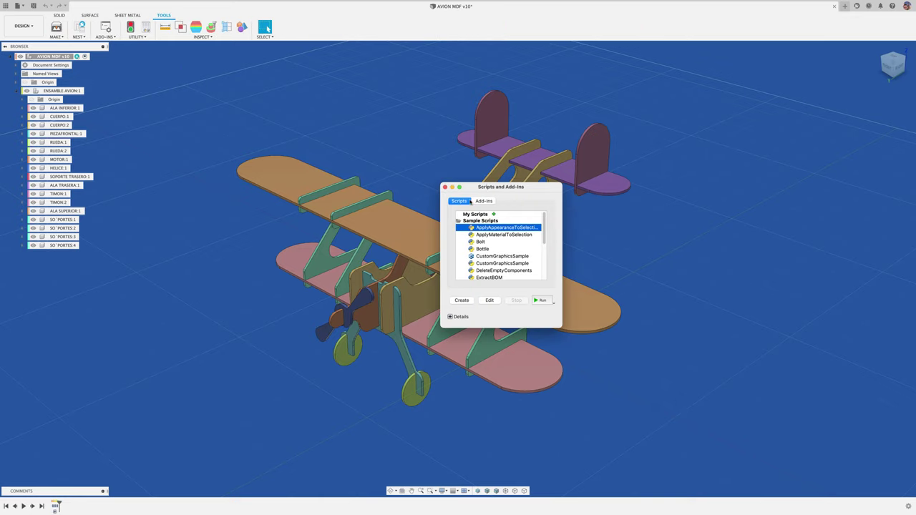
{"action": "left_click", "coordinate": [444, 187]}
{"action": "left_click", "coordinate": [105, 37]}
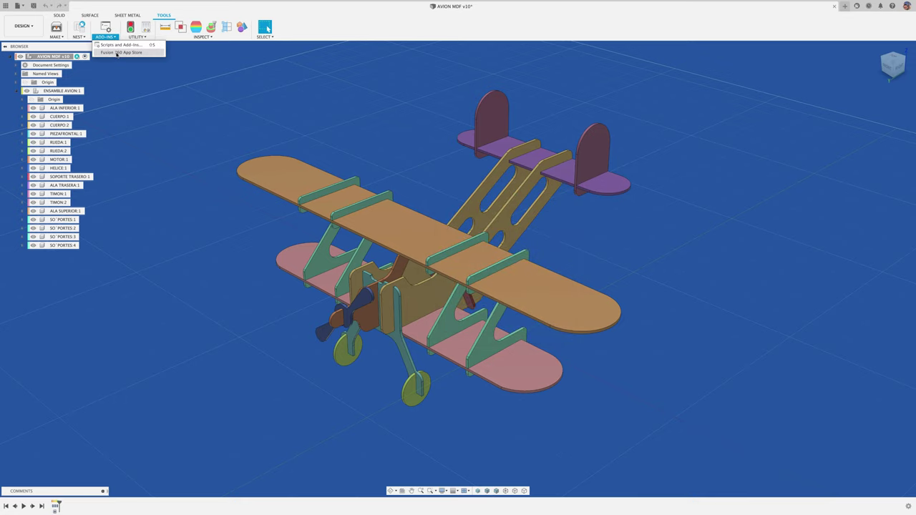
{"action": "left_click", "coordinate": [117, 53]}
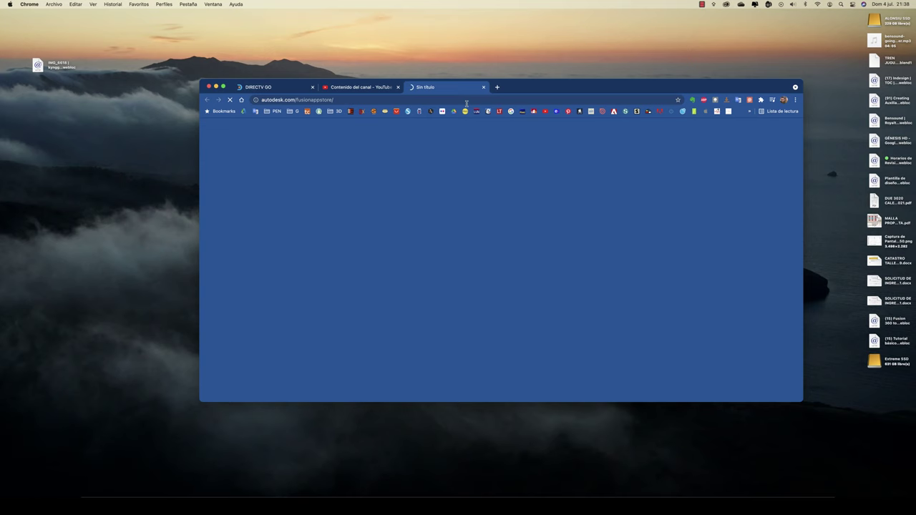
Maximize Chrome, search the App Store for 'DXF LASER', and open the DXF for Laser result.
{"action": "left_click_drag", "start_coordinate": [466, 87], "coordinate": [340, 47]}
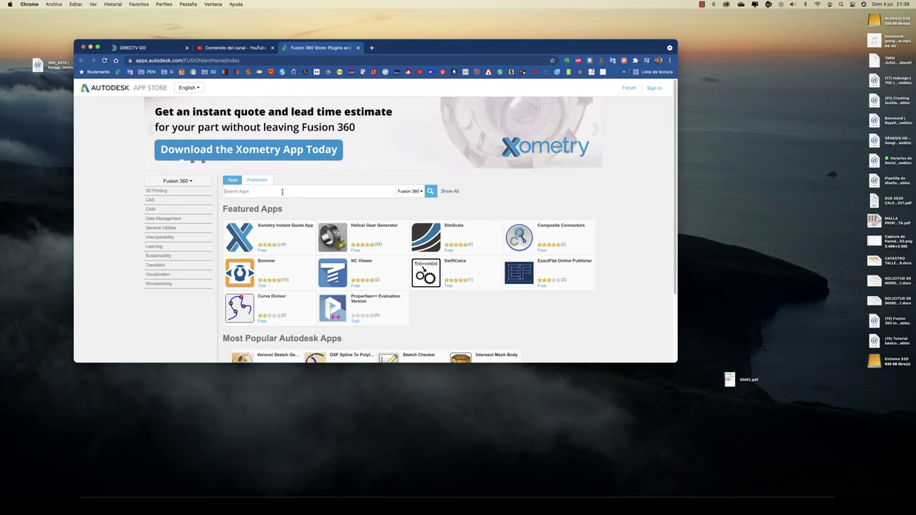
{"action": "left_click", "coordinate": [98, 48]}
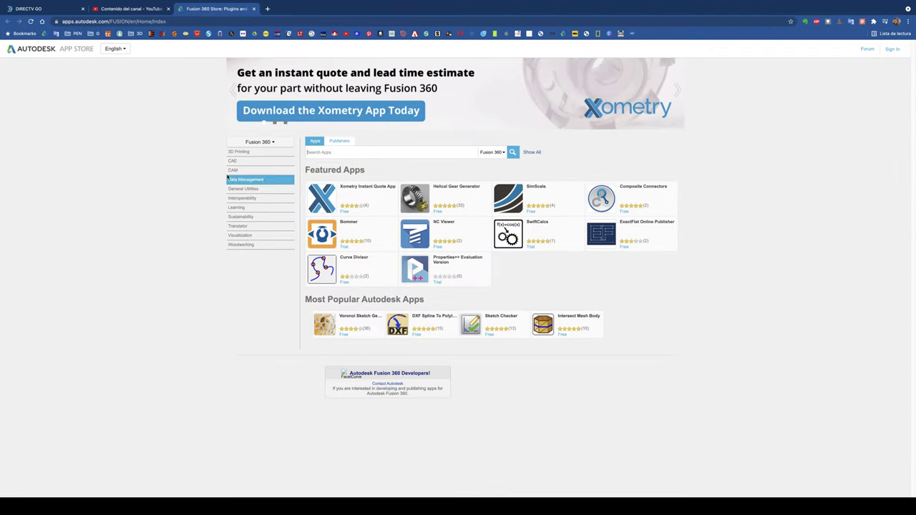
{"action": "type", "text": "D"}
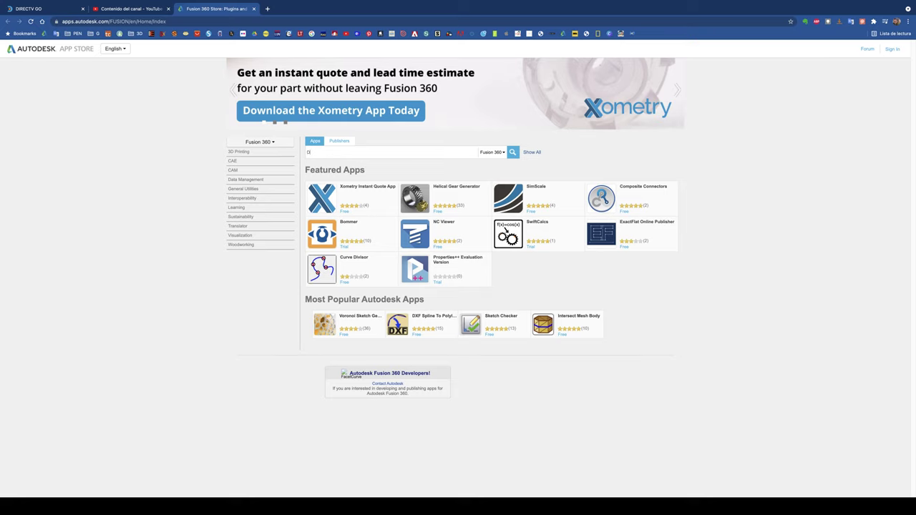
{"action": "type", "text": "X"}
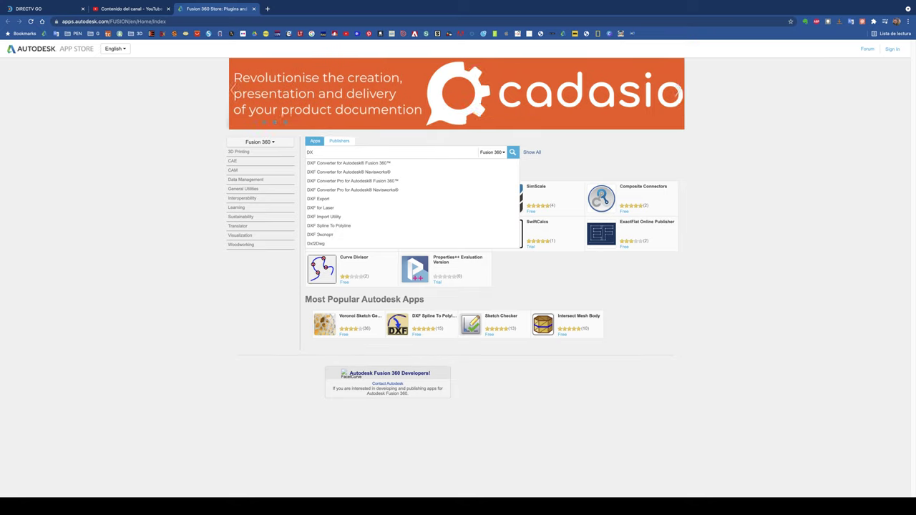
{"action": "type", "text": "F LASER"}
{"action": "key", "text": "Return"}
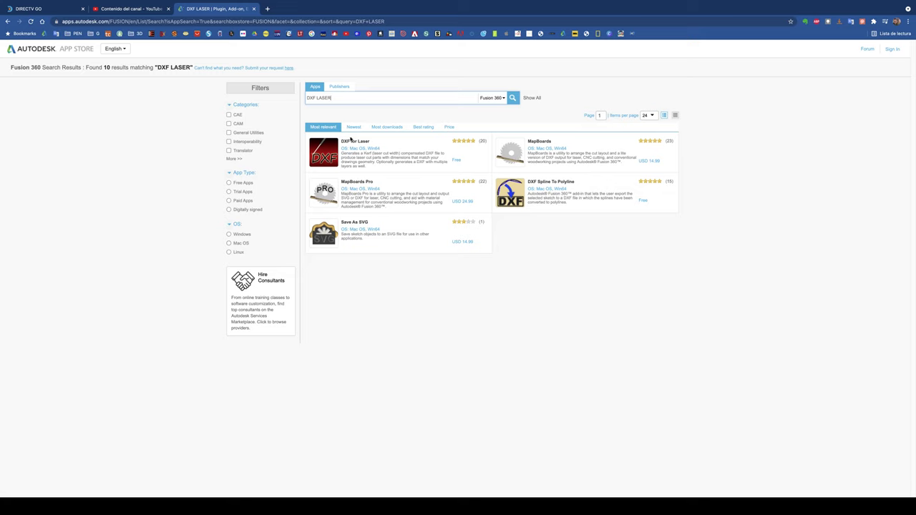
{"action": "left_click", "coordinate": [324, 154]}
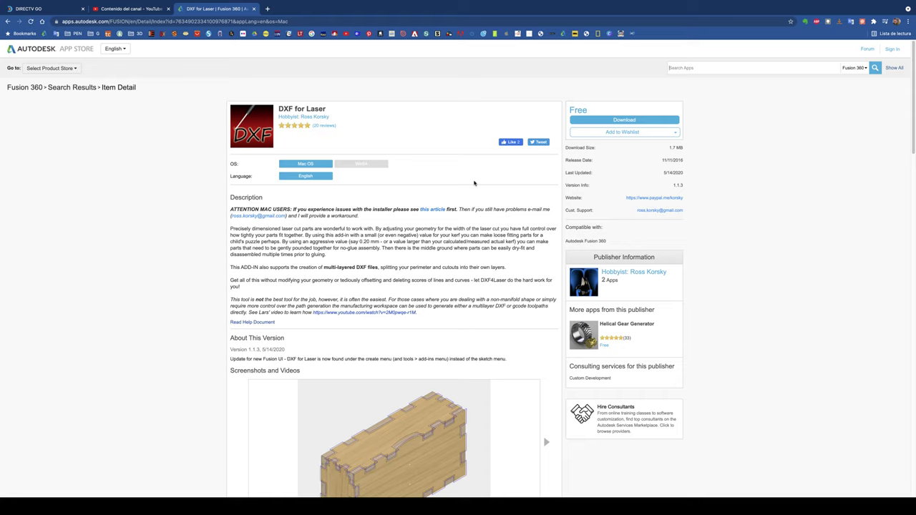
Scroll through the DXF for Laser page and view its example screenshots.
{"action": "scroll", "coordinate": [432, 181], "scroll_direction": "down", "scroll_amount": 1}
{"action": "scroll", "coordinate": [386, 176], "scroll_direction": "down", "scroll_amount": 1}
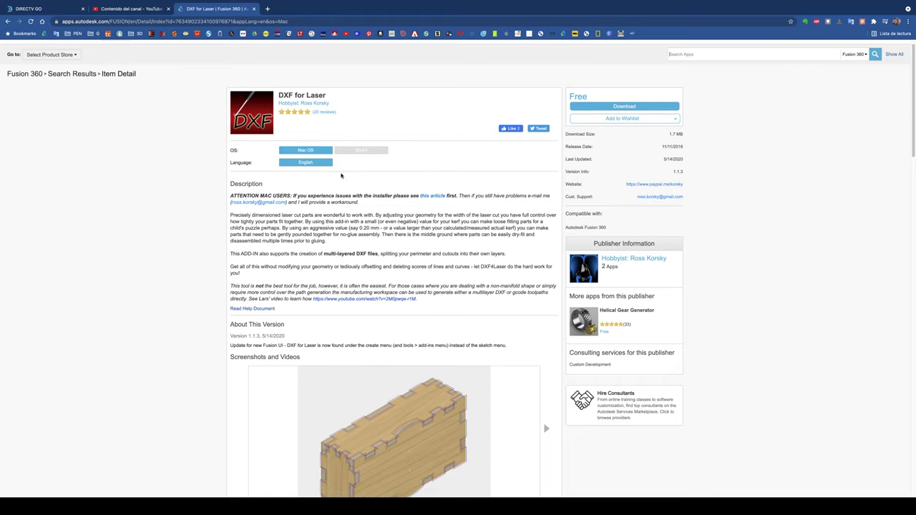
{"action": "scroll", "coordinate": [401, 200], "scroll_direction": "down", "scroll_amount": 3}
{"action": "scroll", "coordinate": [458, 228], "scroll_direction": "down", "scroll_amount": 3}
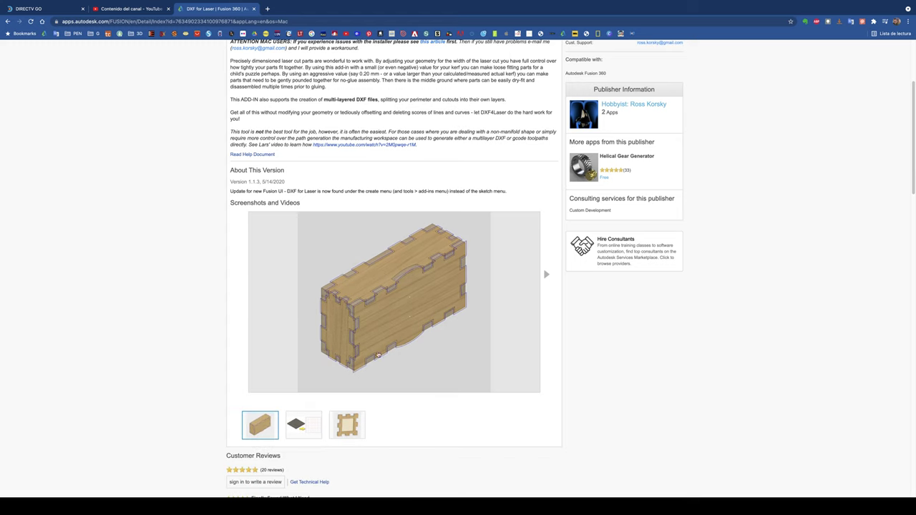
{"action": "left_click", "coordinate": [305, 428]}
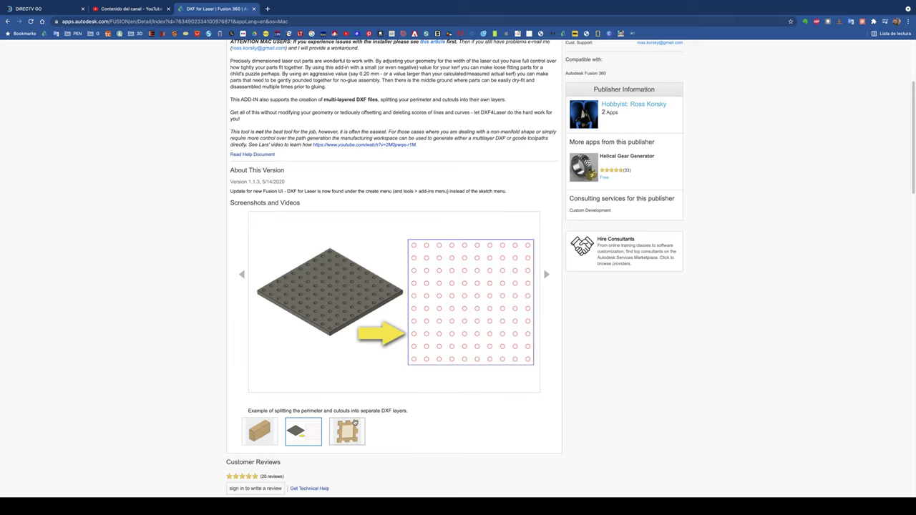
{"action": "scroll", "coordinate": [621, 388], "scroll_direction": "up", "scroll_amount": 4}
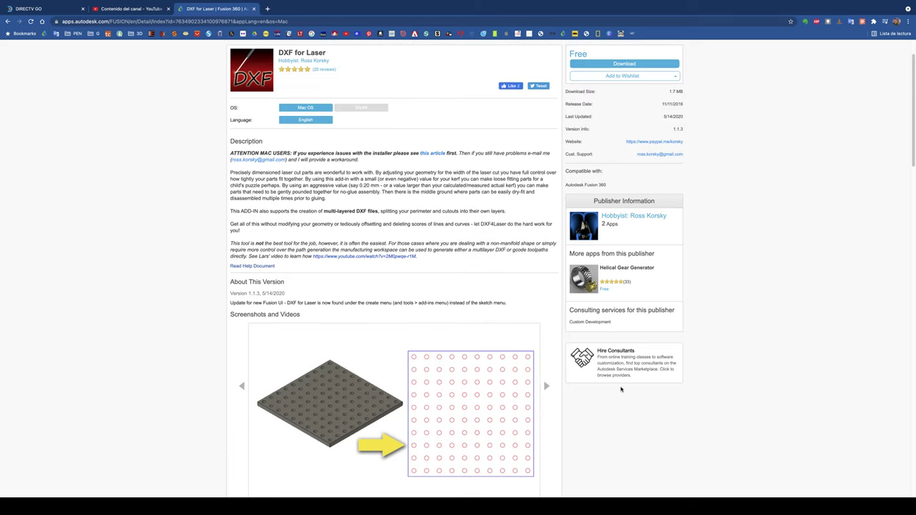
{"action": "scroll", "coordinate": [621, 388], "scroll_direction": "up", "scroll_amount": 1}
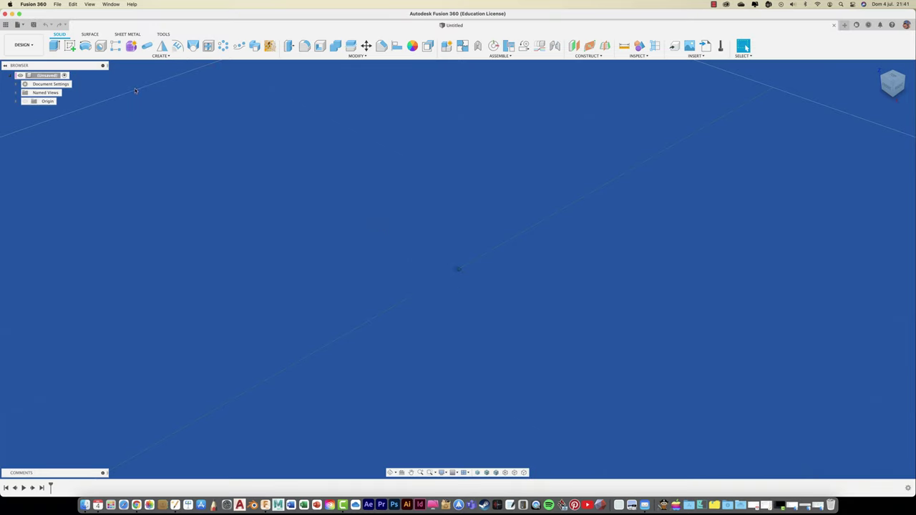
In the Data Panel, open the AERONAVES folder and load the AVION MDF design.
{"action": "left_click", "coordinate": [5, 25]}
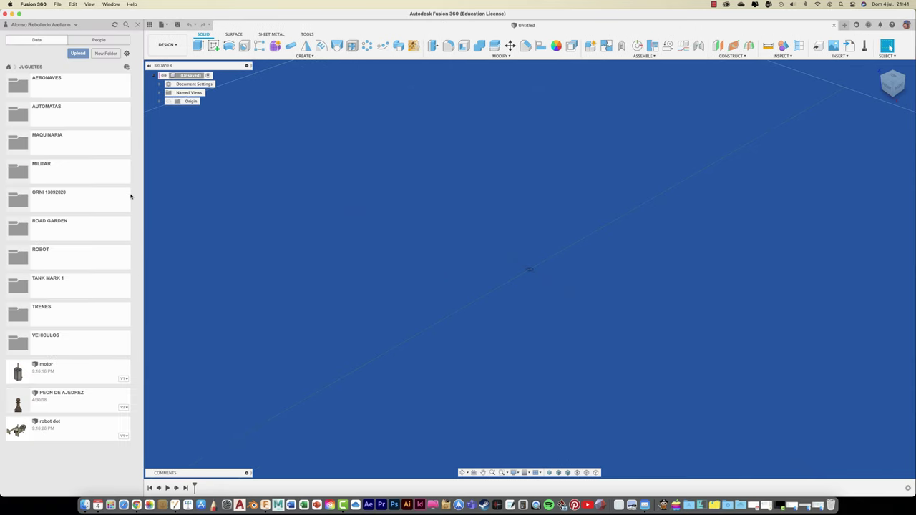
{"action": "double_click", "coordinate": [93, 91]}
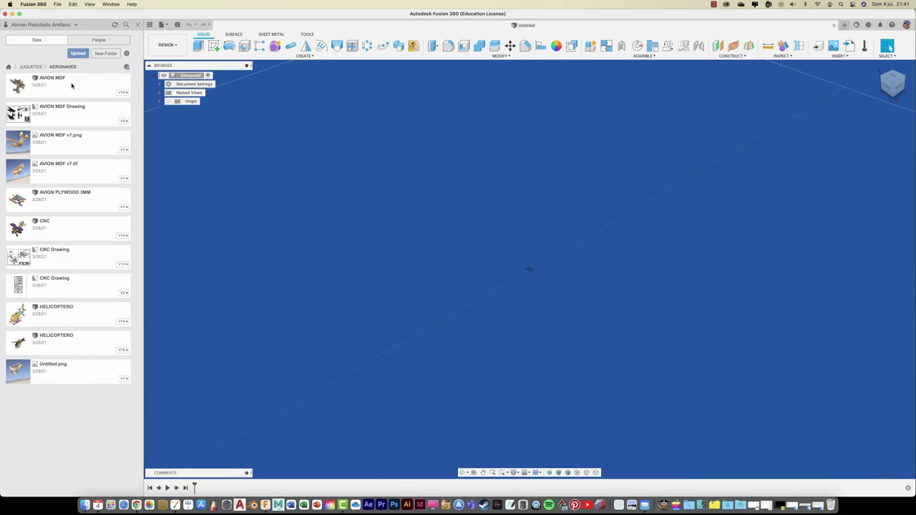
{"action": "left_click", "coordinate": [71, 86]}
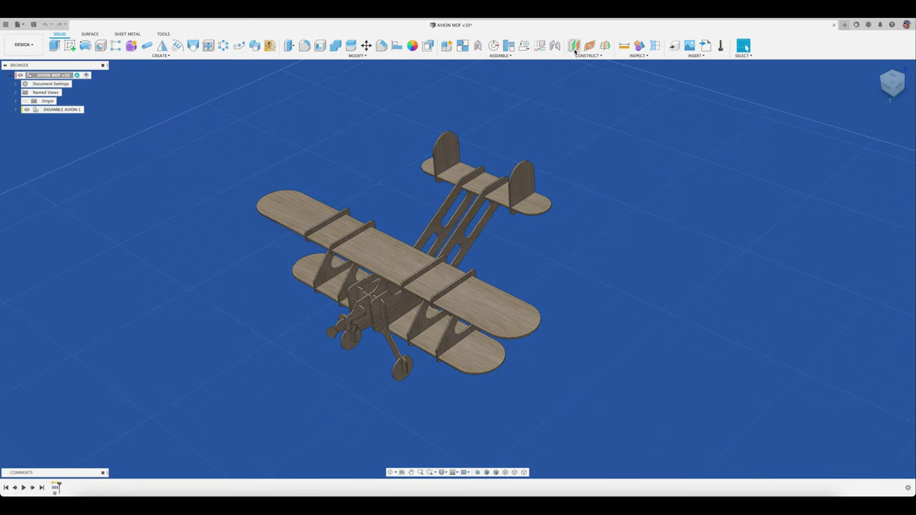
Orbit the biplane and start Create > Save DXF For Laser Cutting, with 0.15 mm kerf.
{"action": "left_click", "coordinate": [638, 46]}
{"action": "left_click", "coordinate": [638, 46]}
{"action": "mouse_move", "coordinate": [458, 215]}
{"action": "middle_mouse_down", "text": "shift"}
{"action": "mouse_move", "coordinate": [394, 174]}
{"action": "mouse_move", "coordinate": [277, 126]}
{"action": "middle_mouse_up", "text": "shift"}
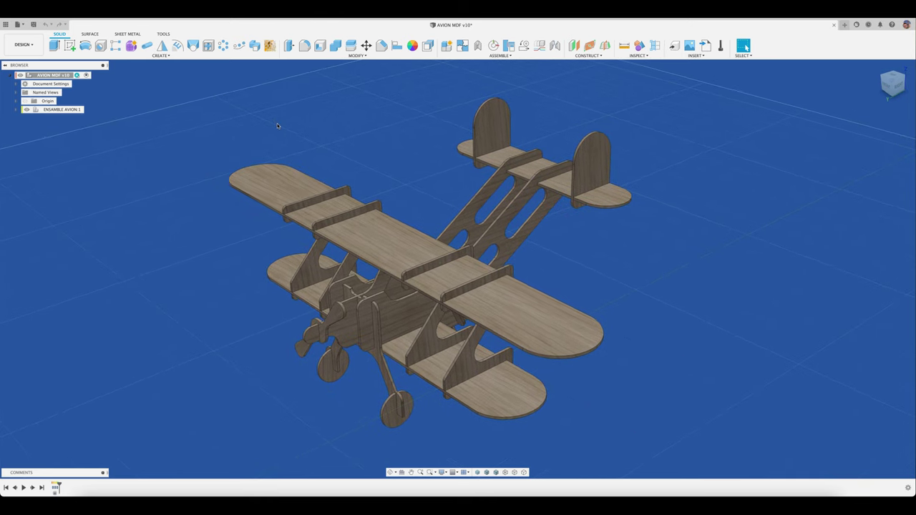
{"action": "left_click", "coordinate": [161, 56]}
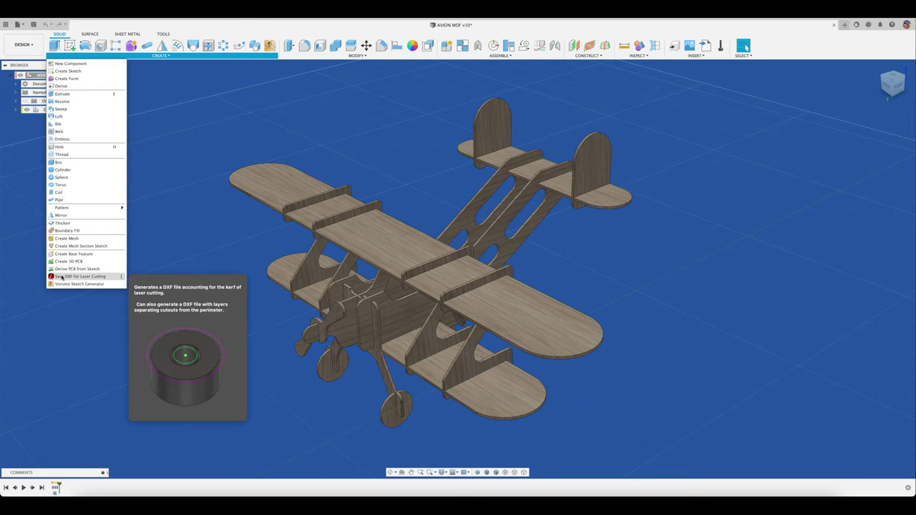
{"action": "mouse_move", "coordinate": [80, 276]}
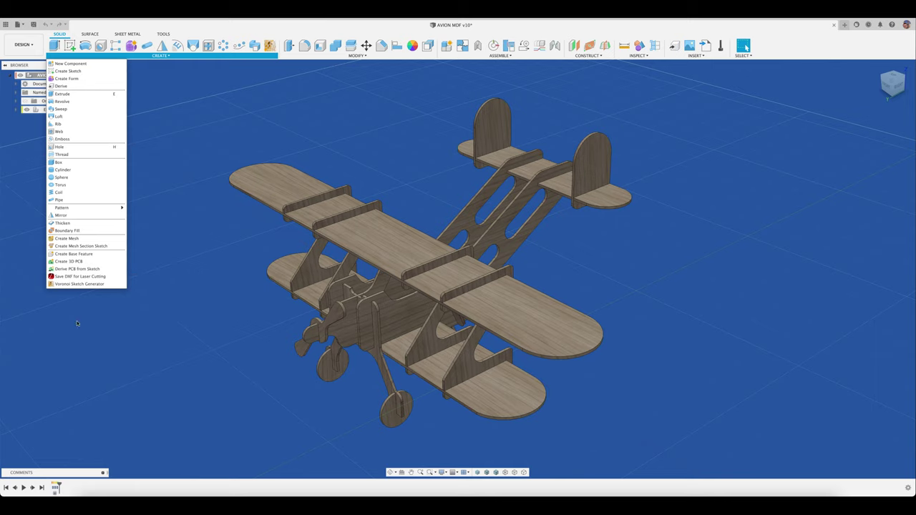
{"action": "left_click", "coordinate": [77, 276]}
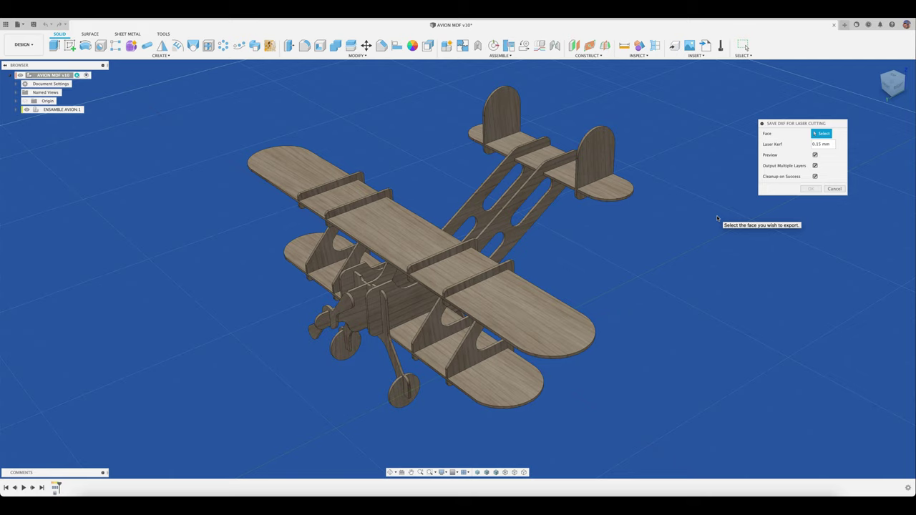
{"action": "left_click", "coordinate": [530, 327]}
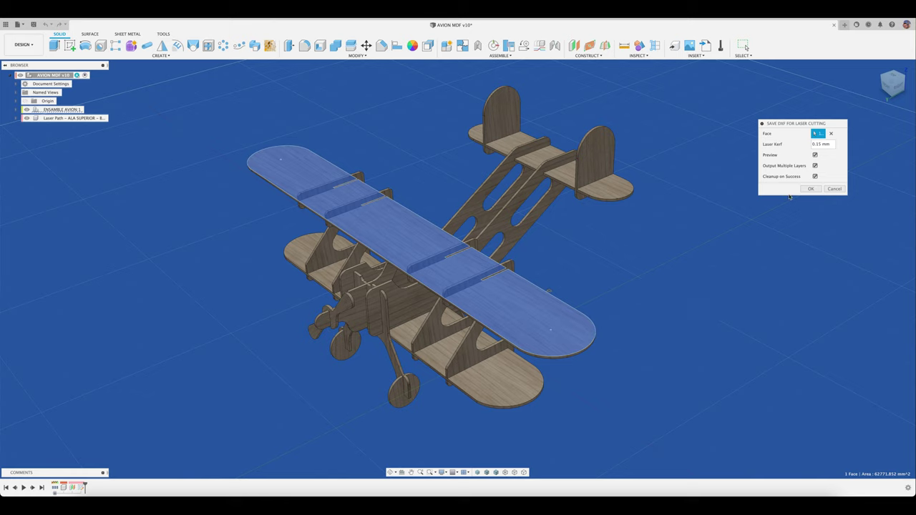
{"action": "left_click", "coordinate": [809, 190]}
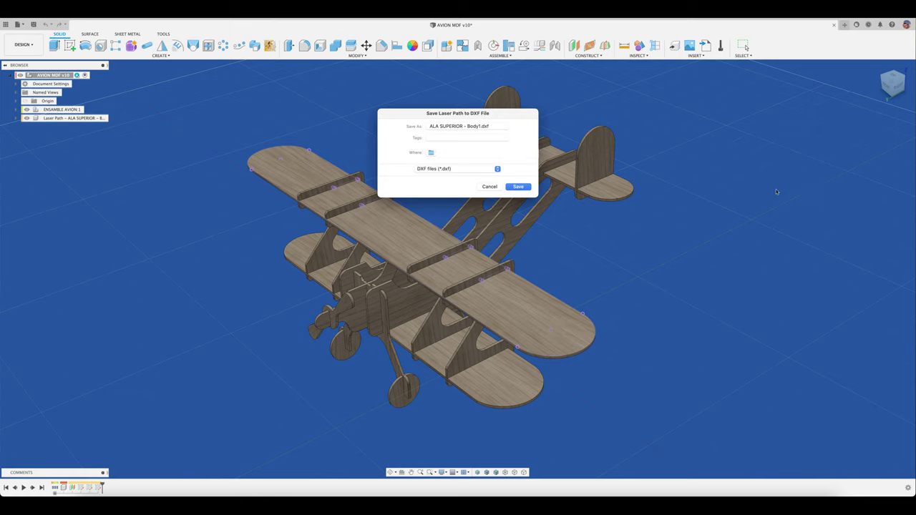
{"action": "left_click", "coordinate": [496, 159]}
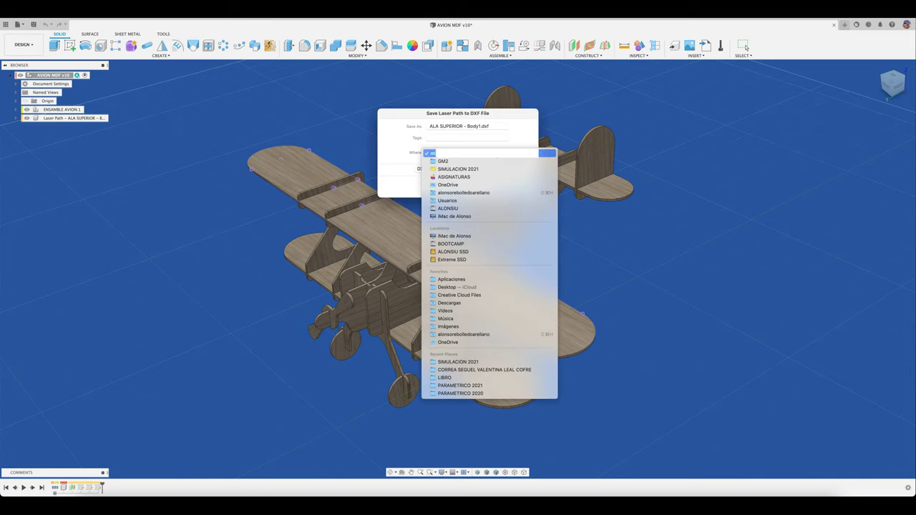
{"action": "left_click", "coordinate": [481, 303]}
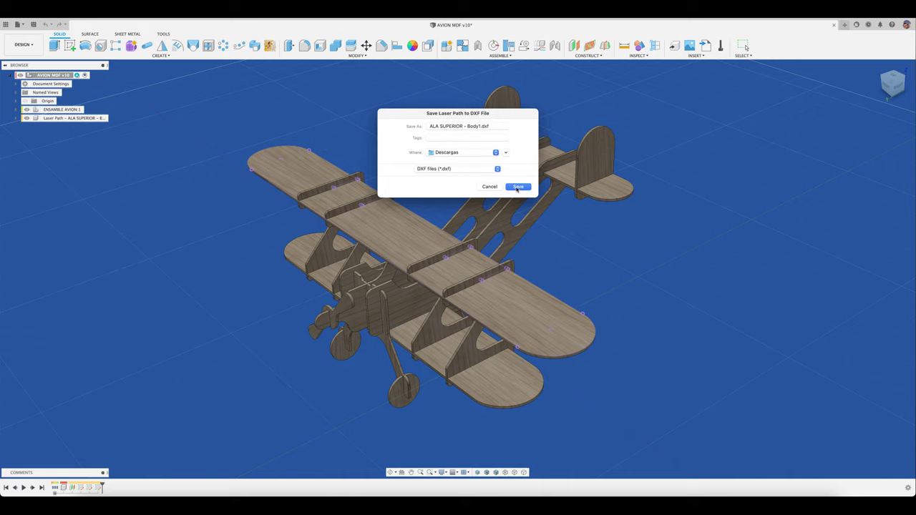
{"action": "left_click", "coordinate": [517, 187]}
{"action": "middle_click_drag", "start_coordinate": [599, 267], "coordinate": [484, 337], "text": "shift"}
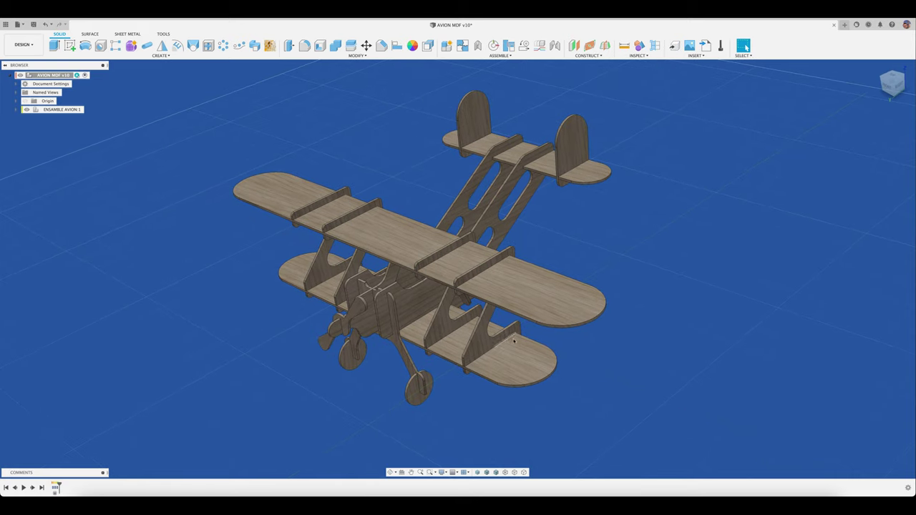
Export the Z-shaped support and lower wing faces as laser-cutting DXFs to Descargas.
{"action": "left_click", "coordinate": [160, 55]}
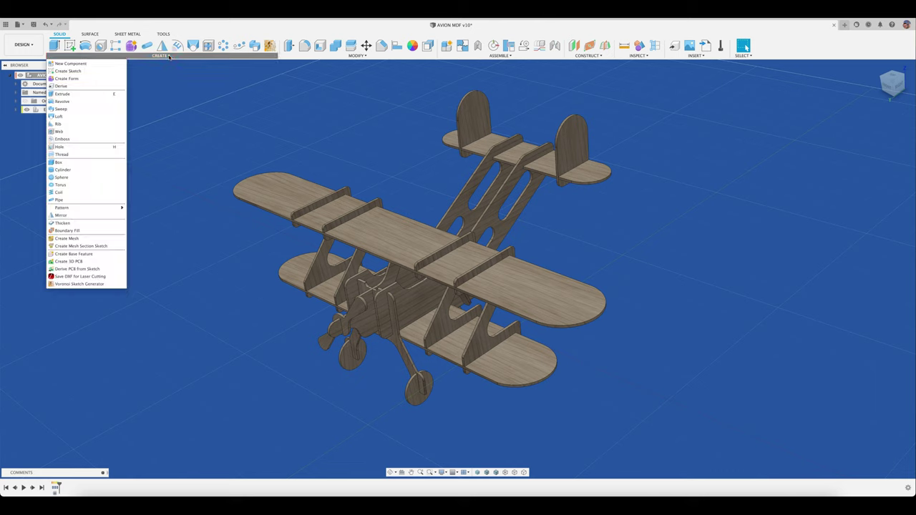
{"action": "left_click", "coordinate": [78, 276]}
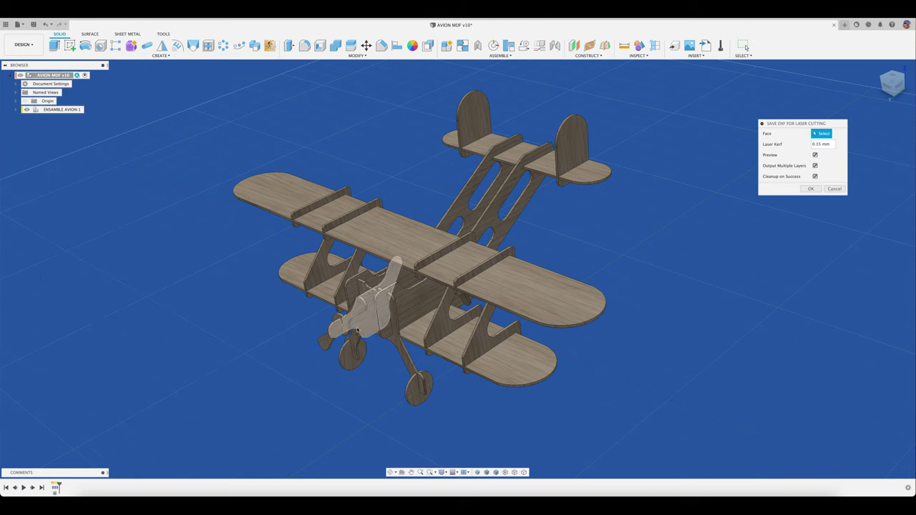
{"action": "left_click", "coordinate": [487, 347]}
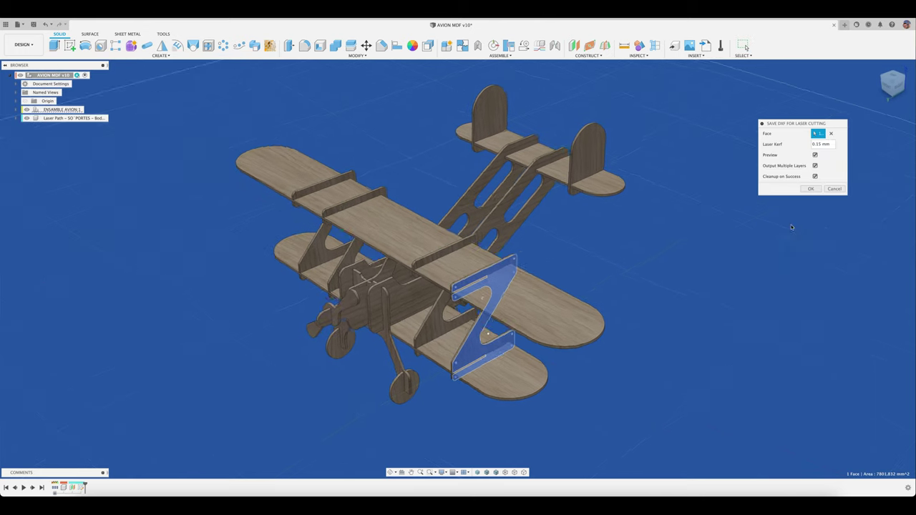
{"action": "left_click", "coordinate": [811, 189]}
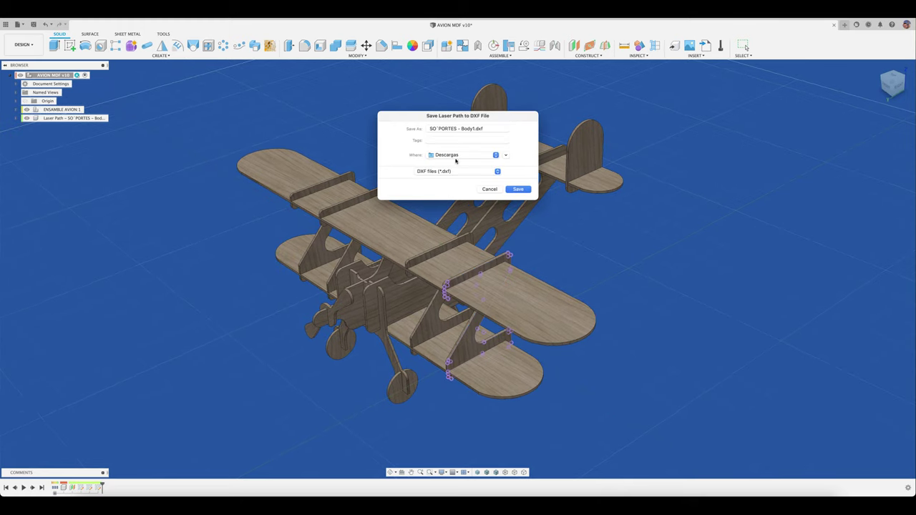
{"action": "left_click", "coordinate": [519, 190]}
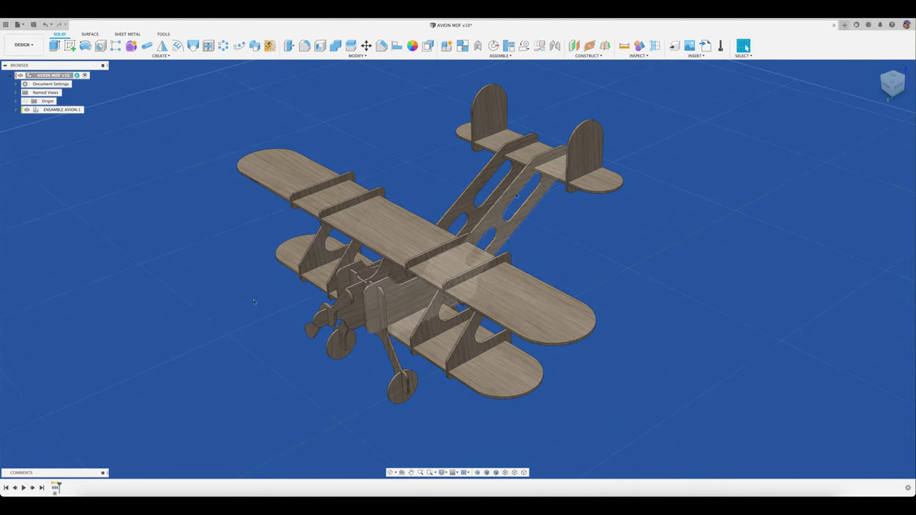
{"action": "left_click", "coordinate": [161, 55]}
{"action": "left_click", "coordinate": [94, 277]}
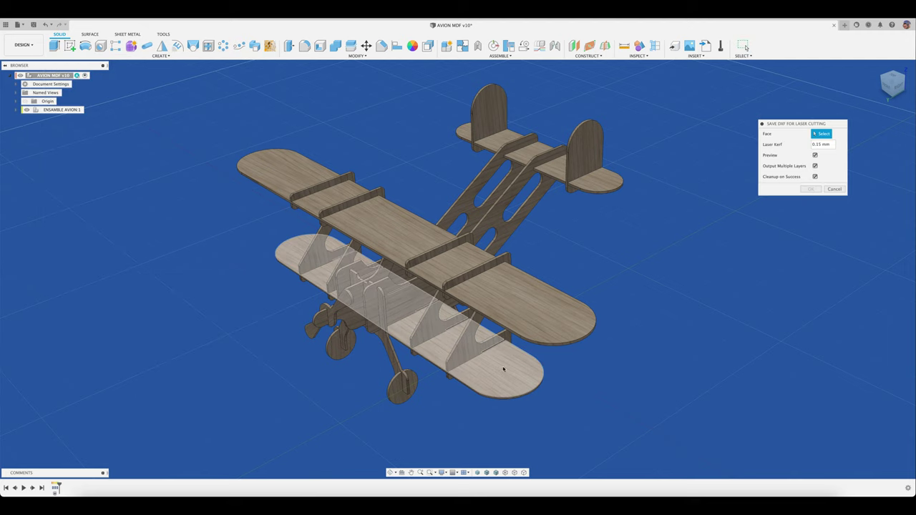
{"action": "left_click", "coordinate": [501, 369]}
{"action": "left_click", "coordinate": [811, 189]}
{"action": "left_click", "coordinate": [523, 187]}
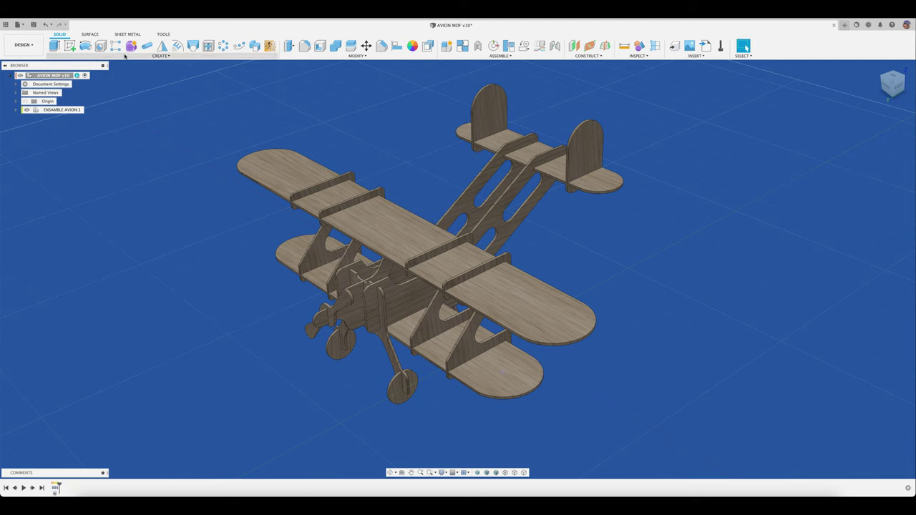
Export the fuselage and MOTOR pieces as laser-cutting DXFs.
{"action": "left_click", "coordinate": [160, 55]}
{"action": "left_click", "coordinate": [94, 278]}
{"action": "left_click", "coordinate": [487, 229]}
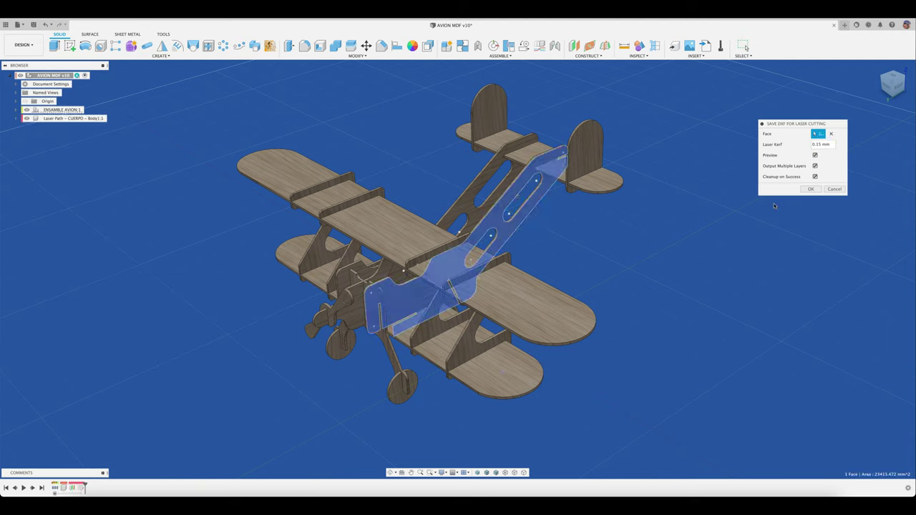
{"action": "left_click", "coordinate": [809, 189]}
{"action": "left_click", "coordinate": [521, 189]}
{"action": "left_click", "coordinate": [161, 55]}
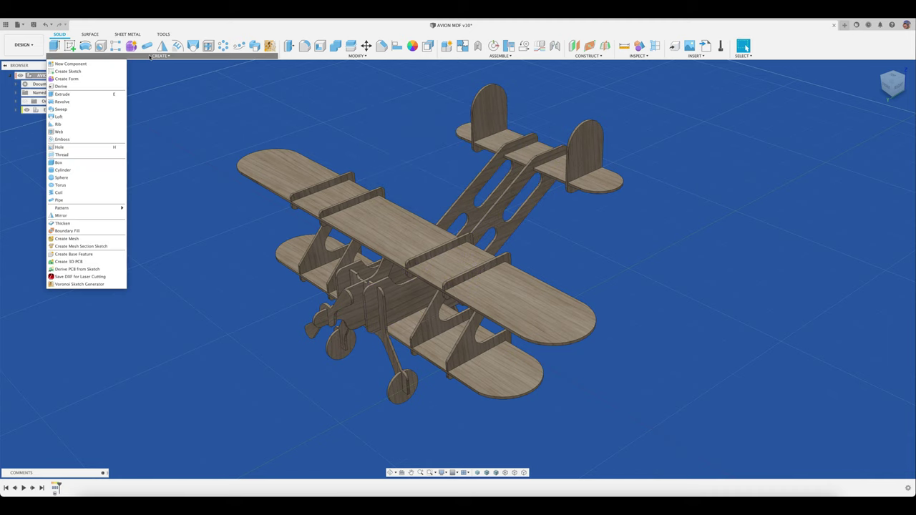
{"action": "left_click", "coordinate": [93, 278]}
{"action": "left_click", "coordinate": [810, 188]}
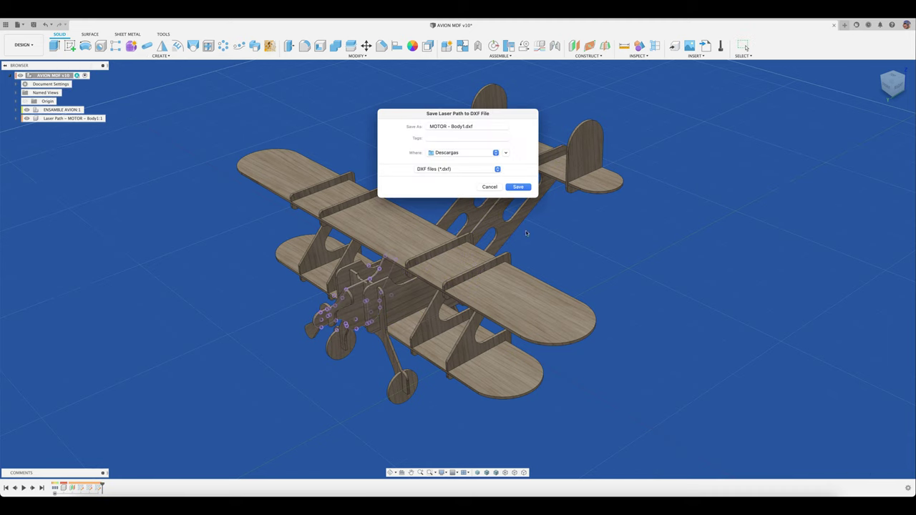
{"action": "left_click", "coordinate": [519, 187]}
Export the HELICE propeller and front landing-gear piece as laser-cutting DXFs.
{"action": "left_click", "coordinate": [160, 55]}
{"action": "left_click", "coordinate": [88, 278]}
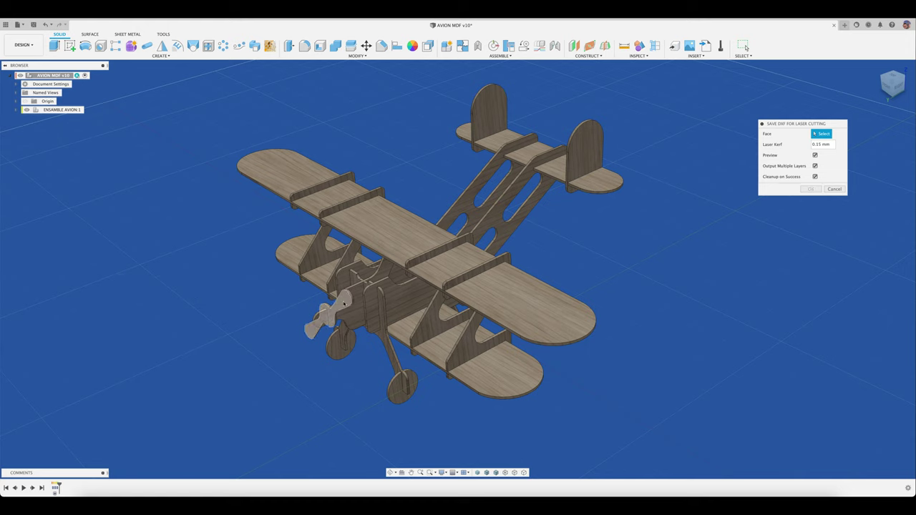
{"action": "left_click", "coordinate": [322, 314]}
{"action": "left_click", "coordinate": [811, 189]}
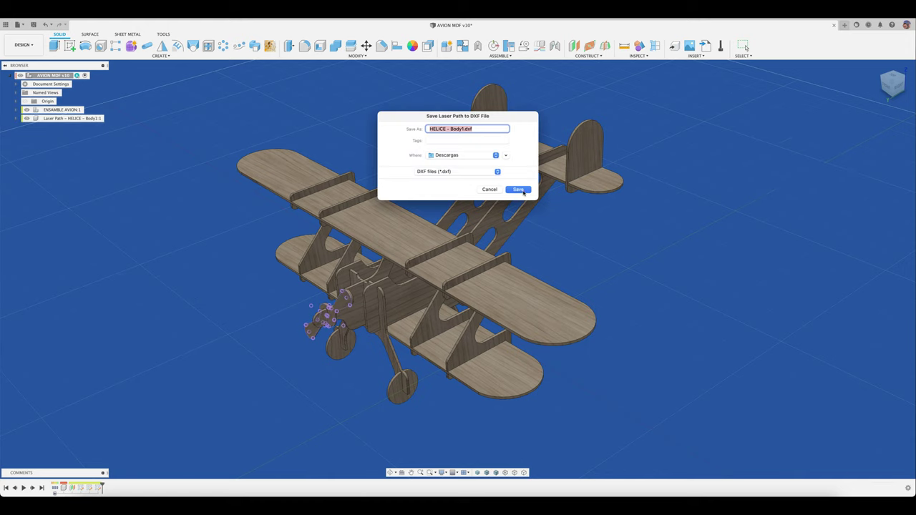
{"action": "left_click", "coordinate": [519, 190]}
{"action": "left_click", "coordinate": [161, 55]}
{"action": "left_click", "coordinate": [92, 277]}
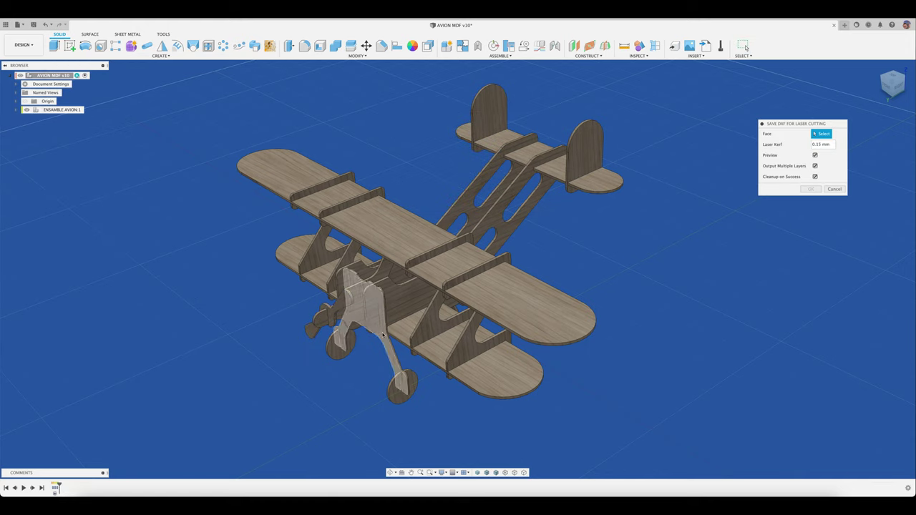
{"action": "left_click", "coordinate": [383, 335]}
{"action": "left_click", "coordinate": [811, 189]}
{"action": "left_click", "coordinate": [518, 187]}
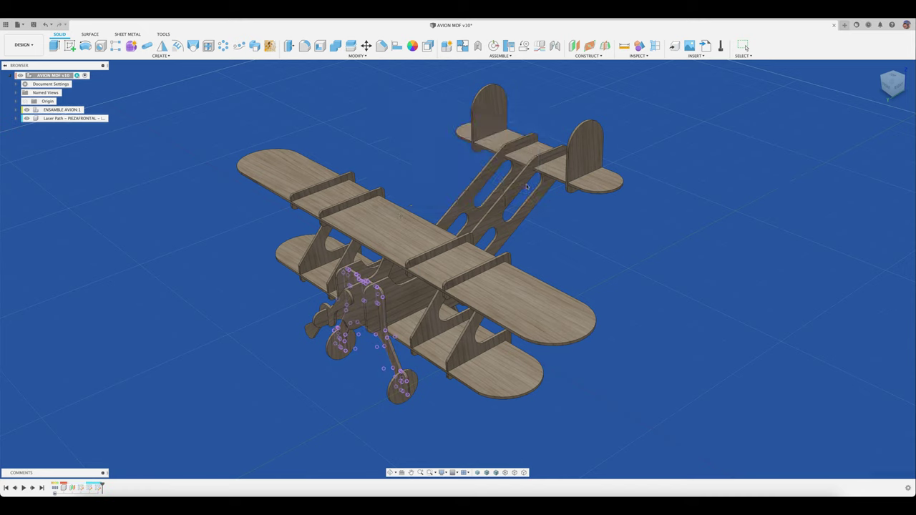
Export the wheel and the central plate underneath as laser-cutting DXFs.
{"action": "left_click", "coordinate": [161, 55]}
{"action": "left_click", "coordinate": [78, 277]}
{"action": "left_click", "coordinate": [403, 387]}
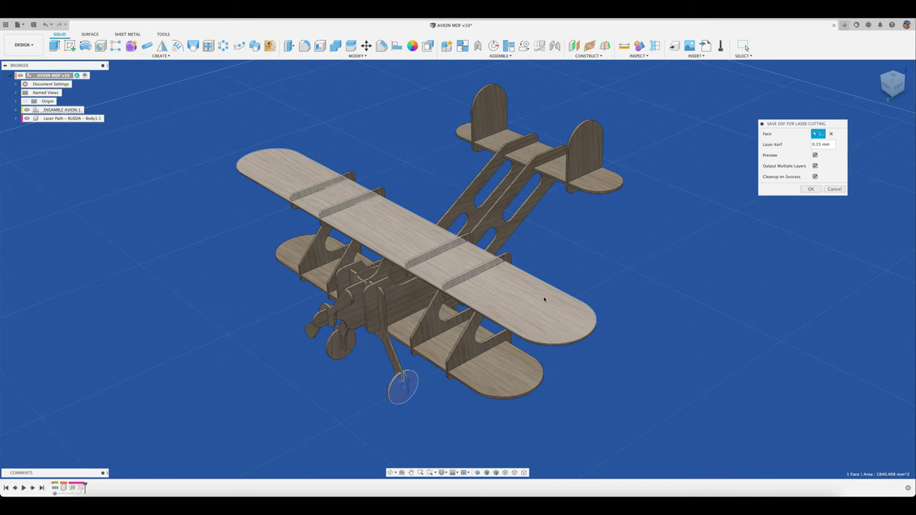
{"action": "left_click", "coordinate": [809, 192]}
{"action": "left_click", "coordinate": [517, 188]}
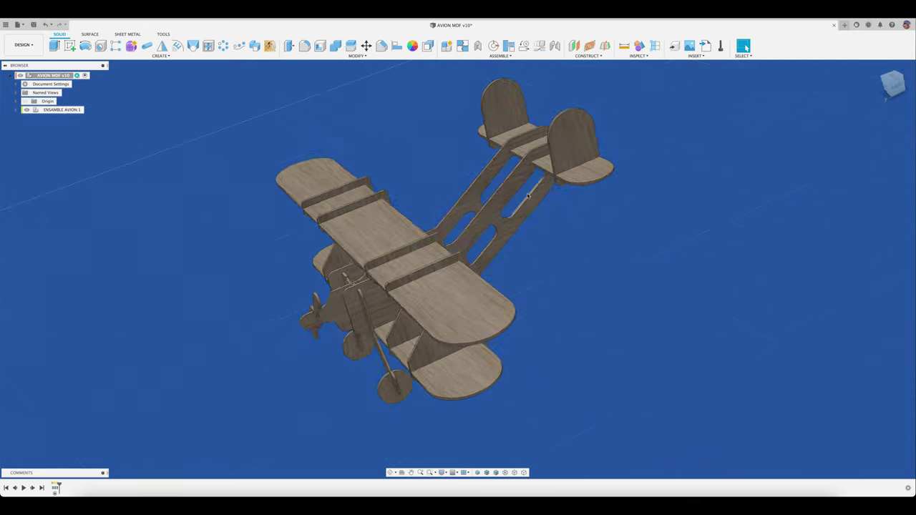
{"action": "middle_click_drag", "start_coordinate": [500, 215], "coordinate": [357, 251], "text": "shift"}
{"action": "left_click", "coordinate": [161, 55]}
{"action": "left_click", "coordinate": [79, 276]}
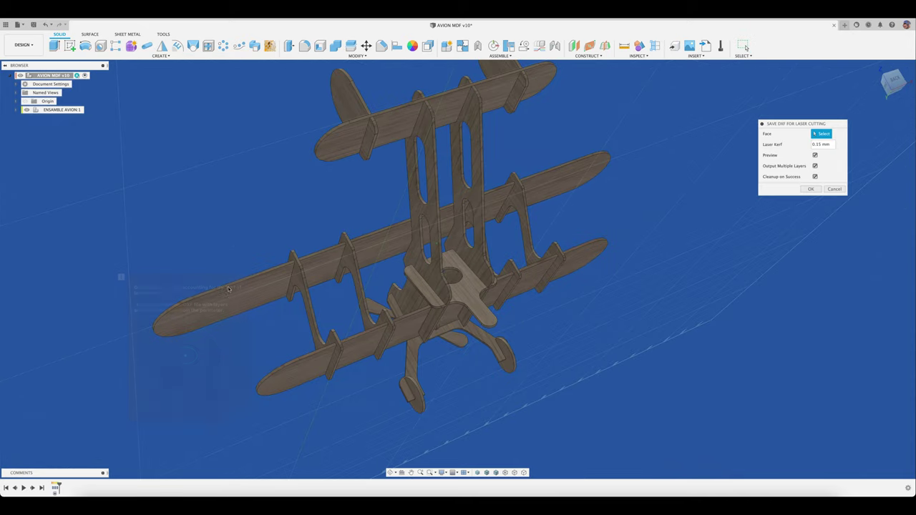
{"action": "left_click", "coordinate": [501, 314]}
{"action": "left_click", "coordinate": [813, 191]}
{"action": "left_click", "coordinate": [518, 178]}
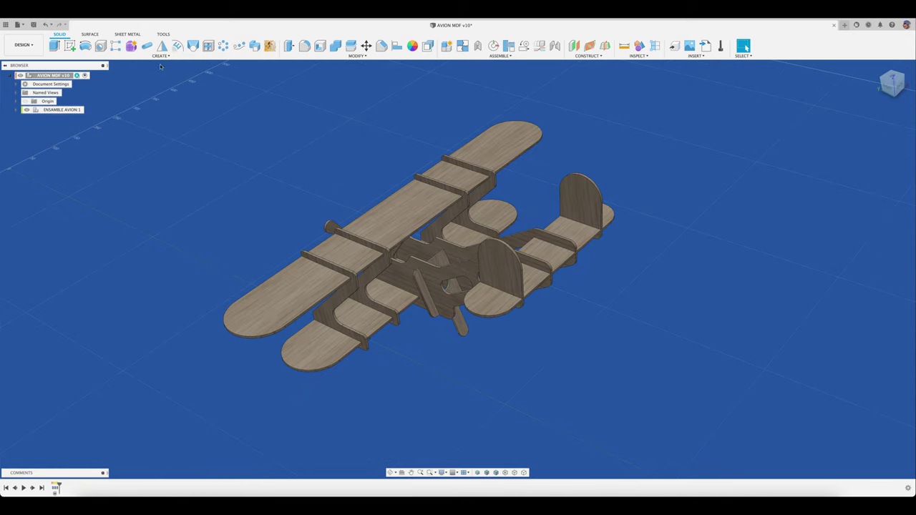
Export the tail fin and rear wing DXFs, then show the downloaded files.
{"action": "left_click", "coordinate": [161, 55]}
{"action": "left_click", "coordinate": [79, 276]}
{"action": "left_click", "coordinate": [501, 276]}
{"action": "left_click", "coordinate": [811, 189]}
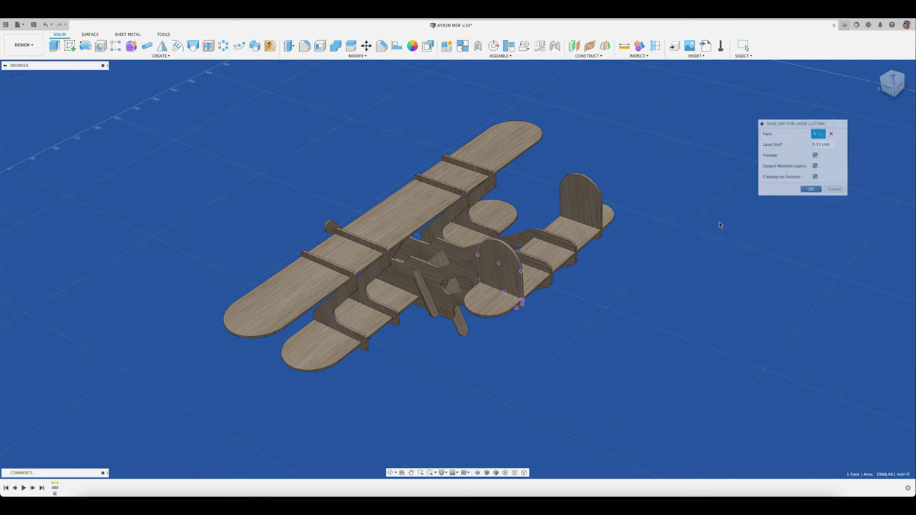
{"action": "left_click", "coordinate": [518, 187]}
{"action": "left_click", "coordinate": [161, 55]}
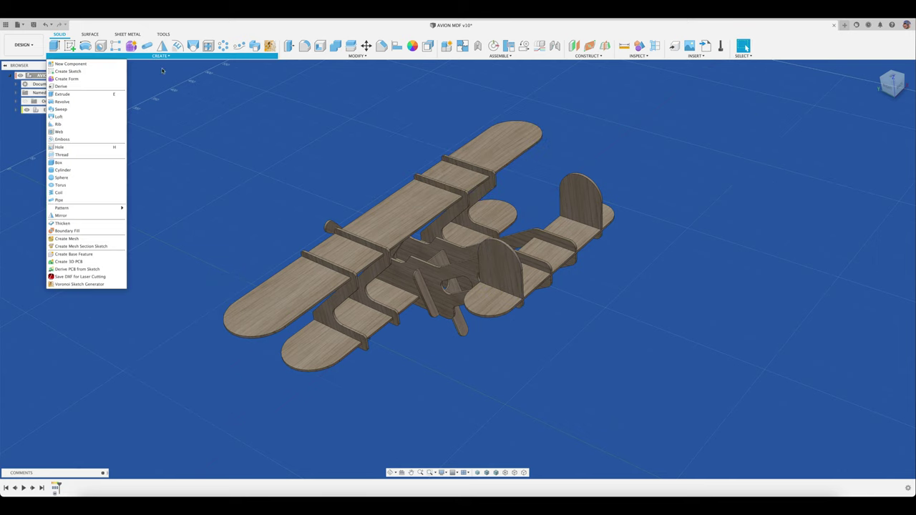
{"action": "left_click", "coordinate": [79, 277]}
{"action": "left_click", "coordinate": [543, 258]}
{"action": "left_click", "coordinate": [812, 189]}
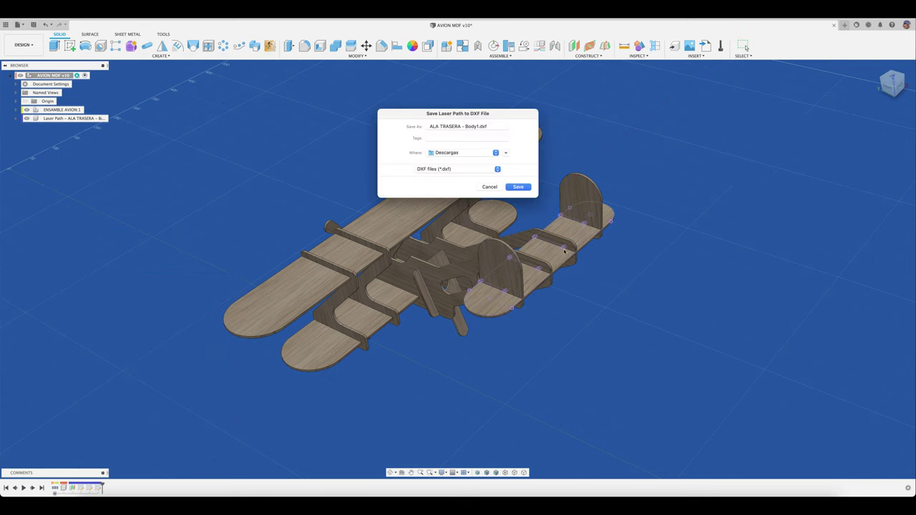
{"action": "left_click", "coordinate": [490, 188]}
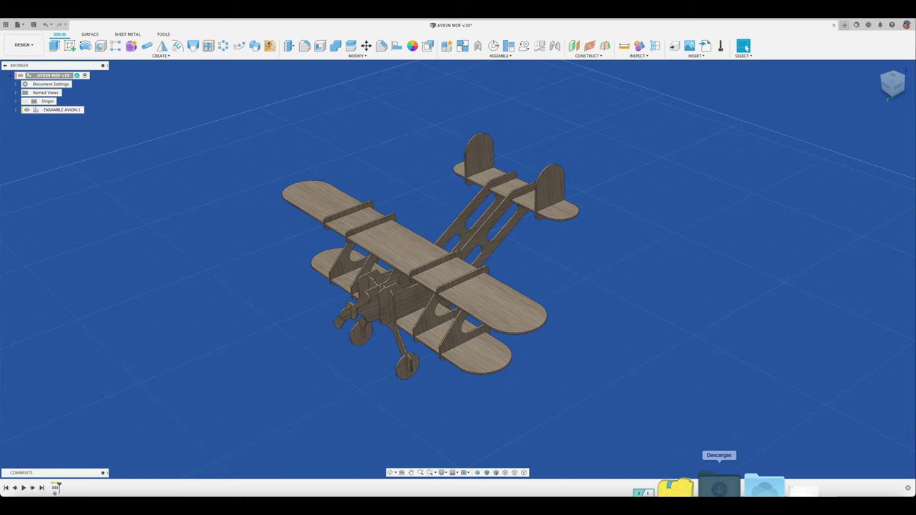
{"action": "left_click", "coordinate": [724, 485]}
Dismiss the AutoCAD notification and show the Descargas stack listing the biplane DXF files.
{"action": "left_click", "coordinate": [787, 429]}
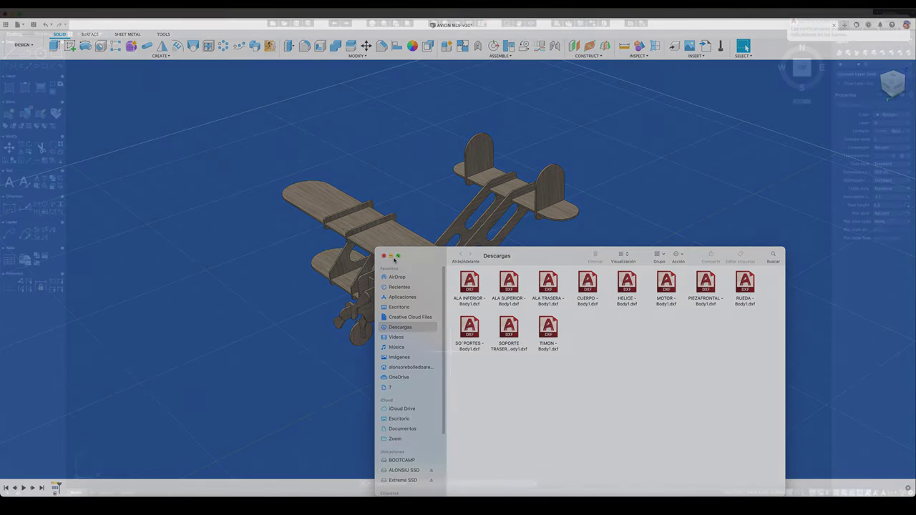
{"action": "mouse_move", "coordinate": [844, 27]}
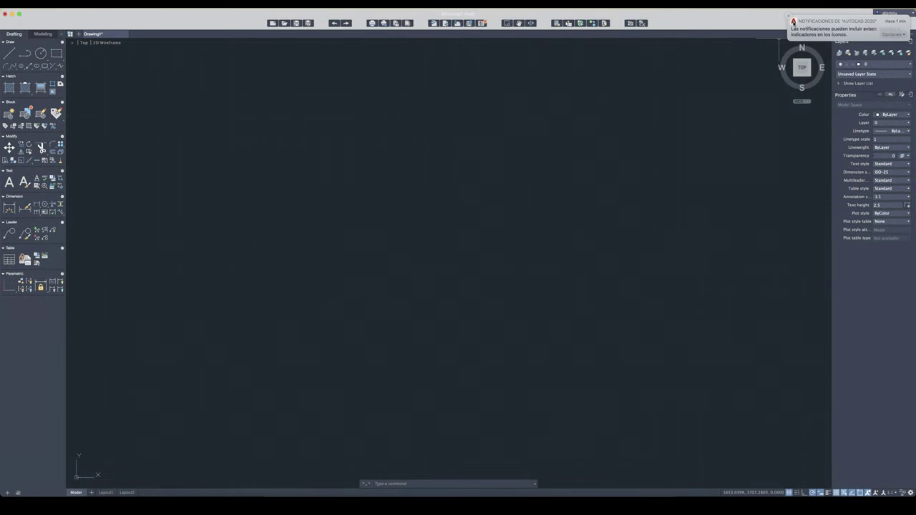
{"action": "left_click", "coordinate": [790, 16]}
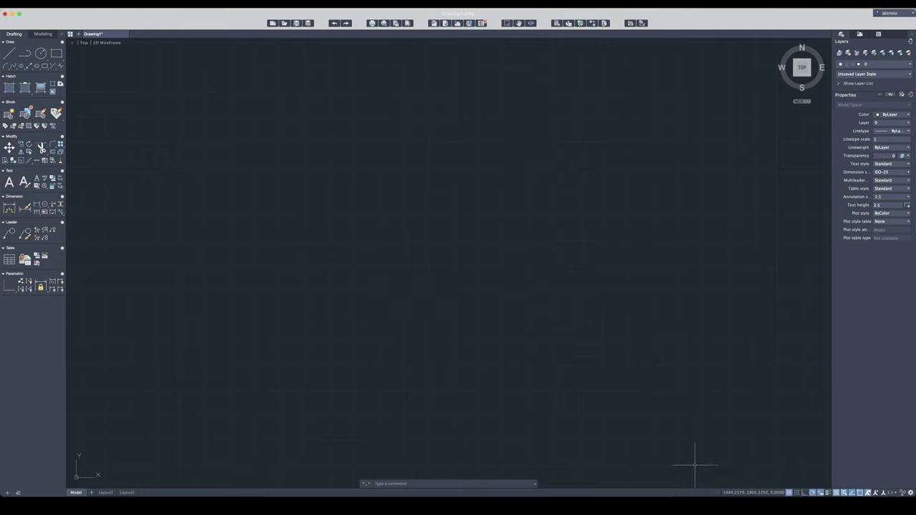
{"action": "left_click", "coordinate": [751, 486]}
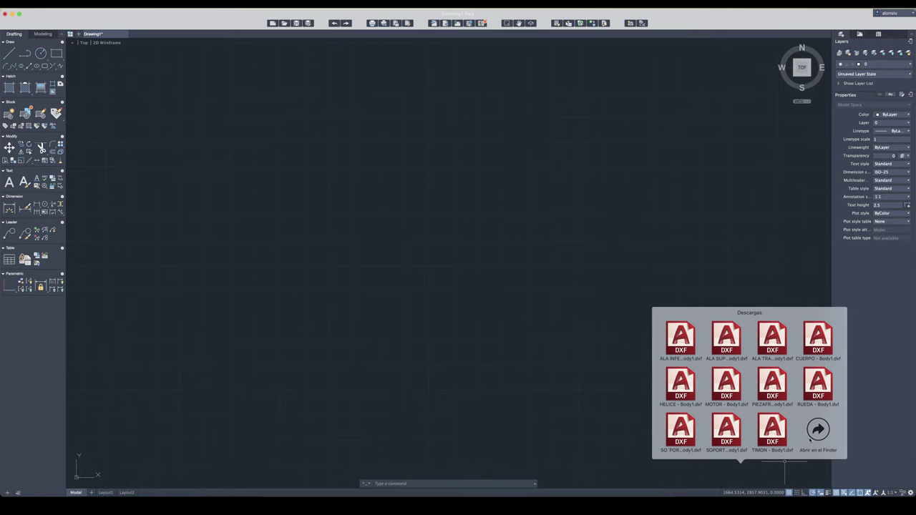
Drag the ALA INFERIOR, ALA SUPERIOR, ALA TRASERA and CUERPO DXFs from Descargas into the drawing.
{"action": "left_click", "coordinate": [819, 427]}
{"action": "left_click", "coordinate": [462, 409]}
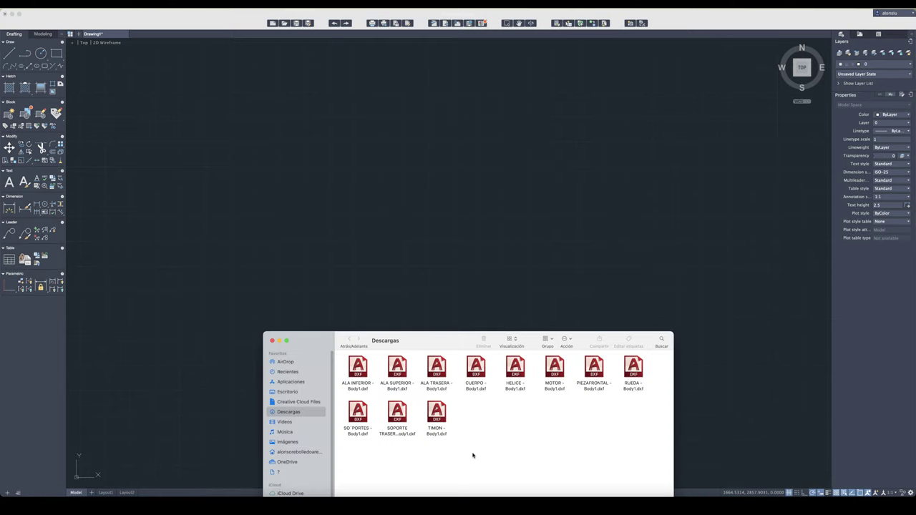
{"action": "left_click_drag", "start_coordinate": [347, 370], "coordinate": [197, 114]}
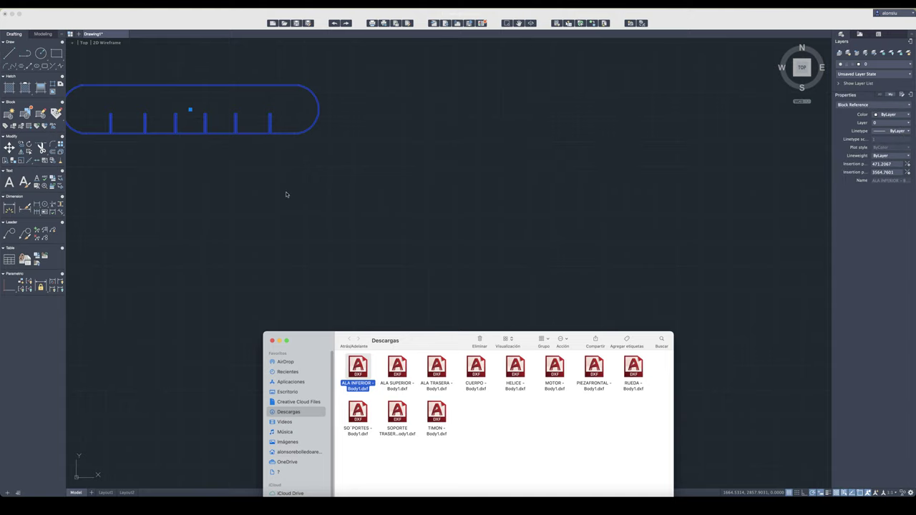
{"action": "left_click_drag", "start_coordinate": [397, 369], "coordinate": [527, 129]}
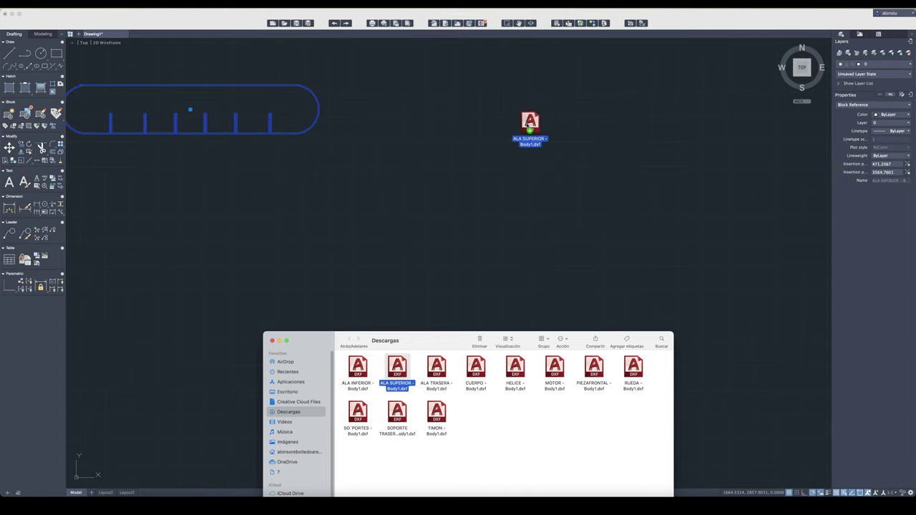
{"action": "left_click_drag", "start_coordinate": [438, 381], "coordinate": [485, 259]}
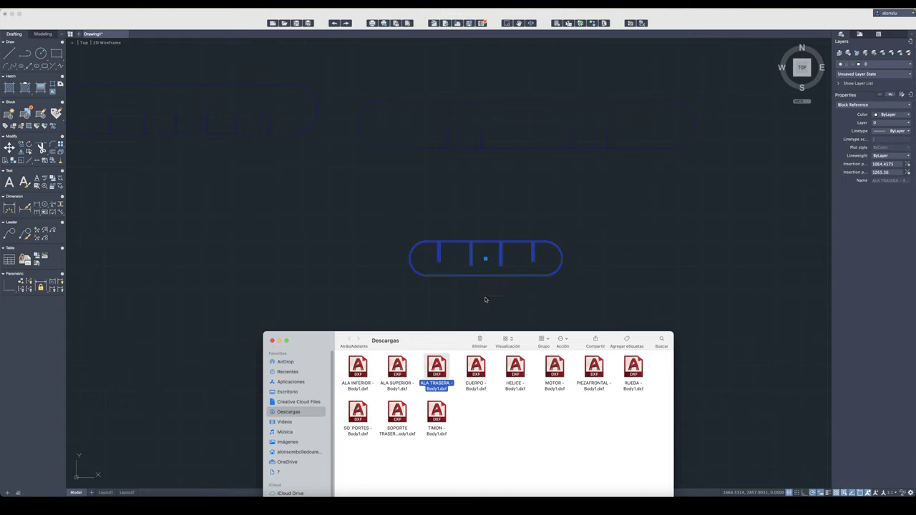
{"action": "left_click_drag", "start_coordinate": [476, 369], "coordinate": [156, 251]}
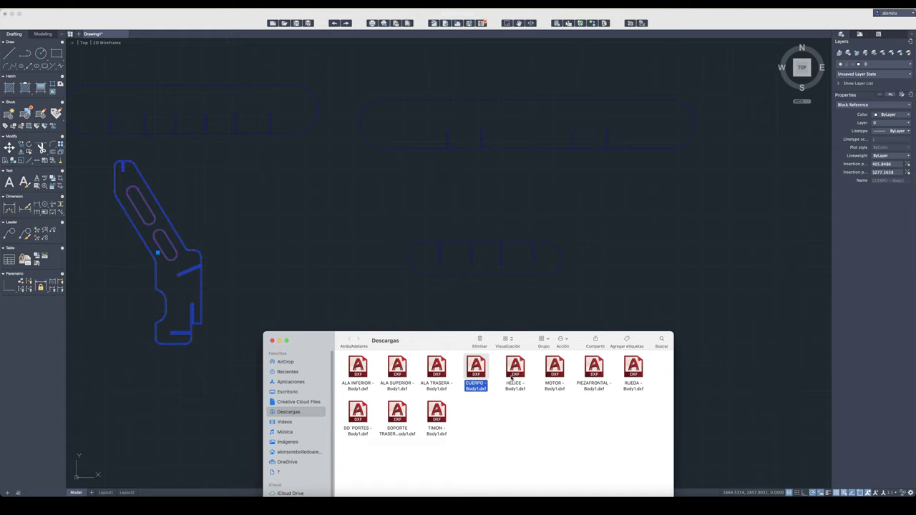
Insert the HELICE, MOTOR, PIEZAFRONTAL and RUEDA parts into the drawing.
{"action": "left_click_drag", "start_coordinate": [511, 376], "coordinate": [652, 271]}
{"action": "left_click_drag", "start_coordinate": [555, 368], "coordinate": [762, 316]}
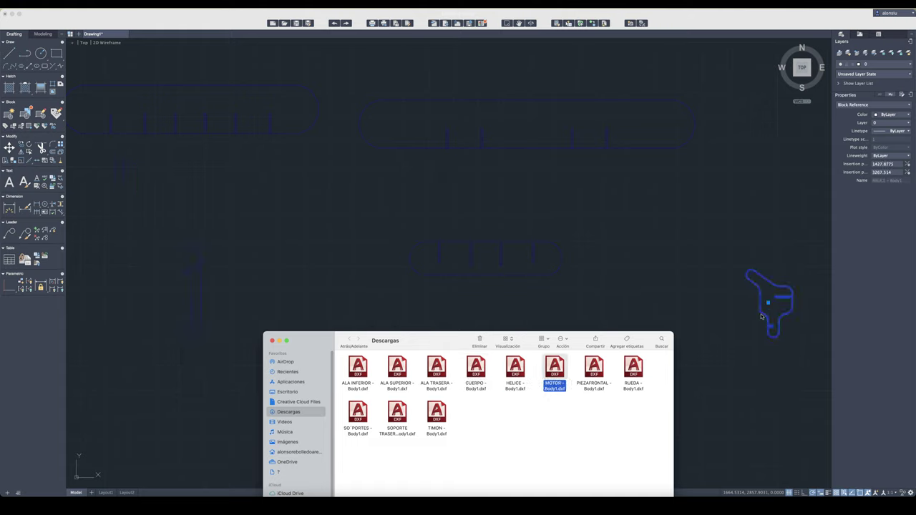
{"action": "left_click_drag", "start_coordinate": [593, 368], "coordinate": [750, 399]}
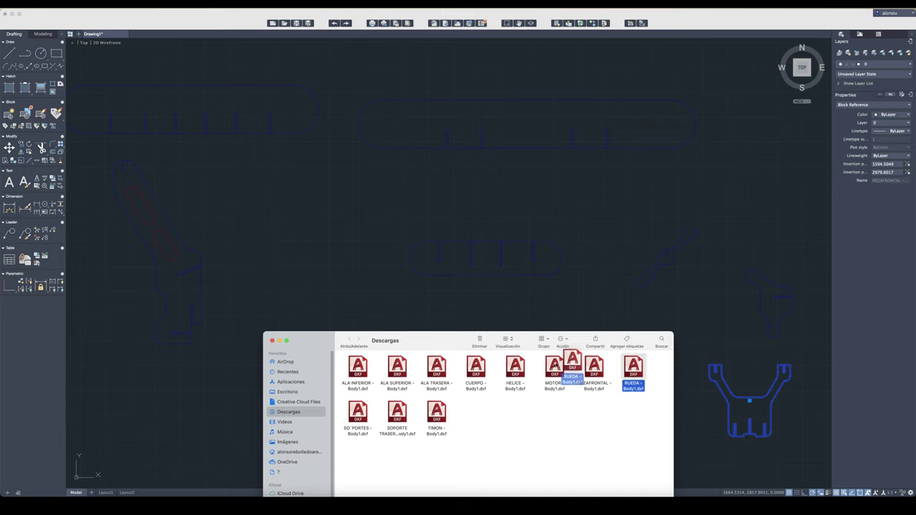
{"action": "left_click_drag", "start_coordinate": [633, 369], "coordinate": [159, 435]}
Insert SO PORTES, SOPORTE TRASERO and TIMON, then close the Descargas window.
{"action": "left_click_drag", "start_coordinate": [352, 351], "coordinate": [434, 290]}
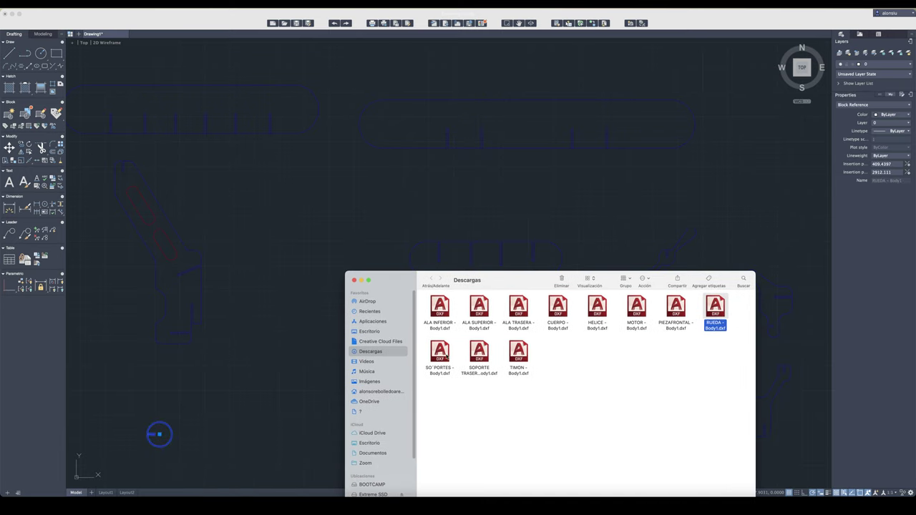
{"action": "left_click_drag", "start_coordinate": [439, 350], "coordinate": [265, 390]}
{"action": "left_click_drag", "start_coordinate": [478, 351], "coordinate": [298, 248]}
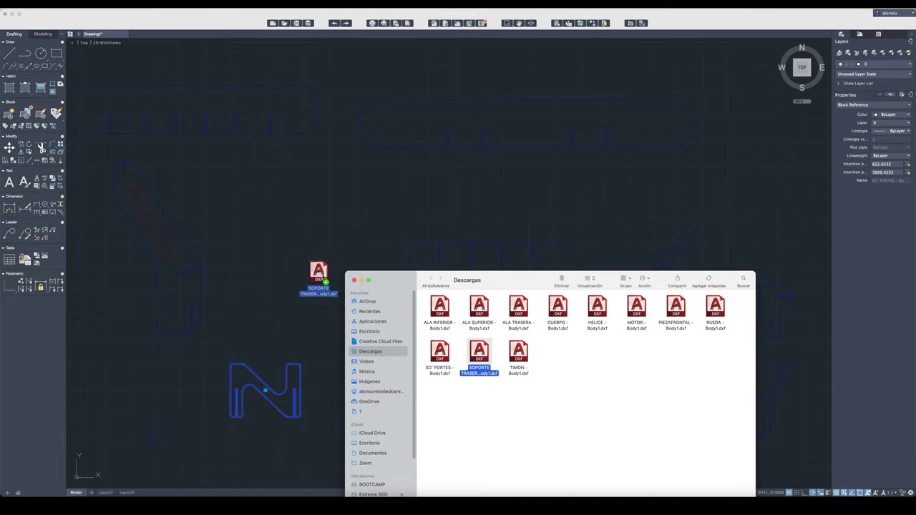
{"action": "left_click_drag", "start_coordinate": [518, 351], "coordinate": [329, 449]}
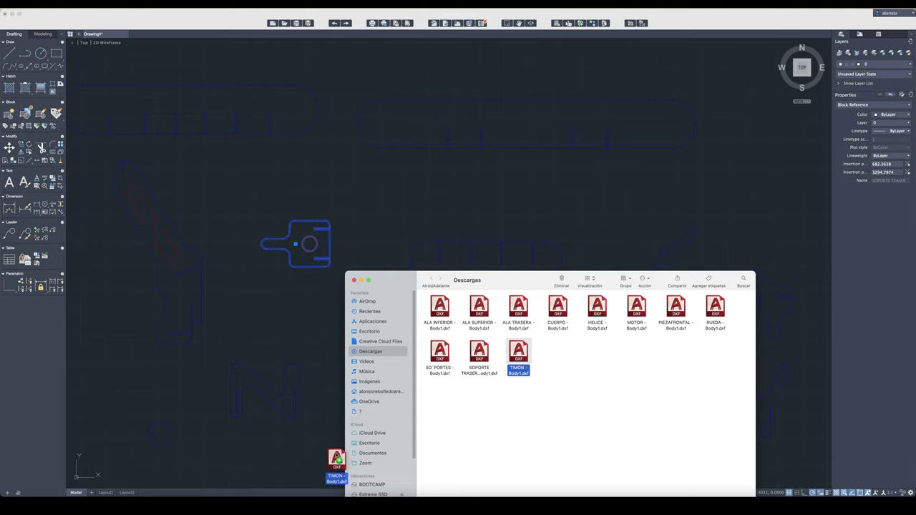
{"action": "left_click", "coordinate": [354, 281]}
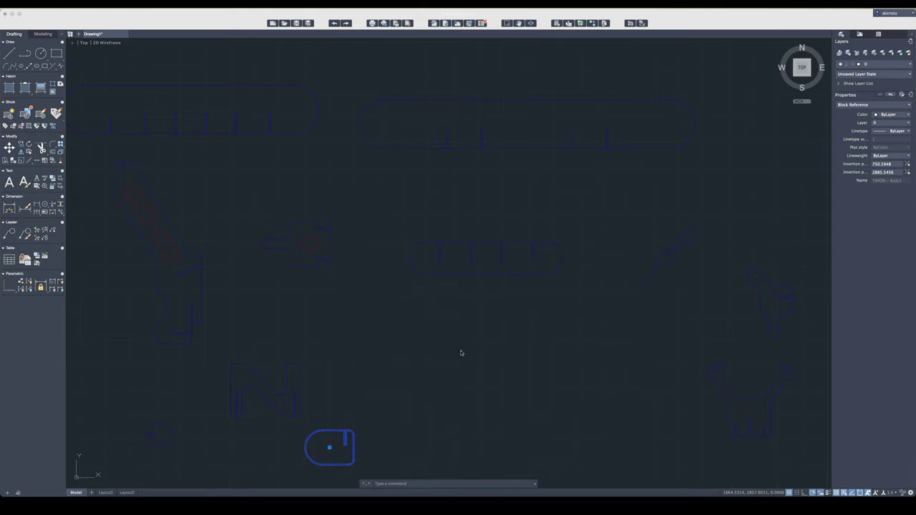
Window-select all eleven parts and set their colour to Yellow in the Properties palette.
{"action": "scroll", "coordinate": [477, 376], "scroll_direction": "down", "scroll_amount": 2}
{"action": "scroll", "coordinate": [477, 373], "scroll_direction": "down", "scroll_amount": 1}
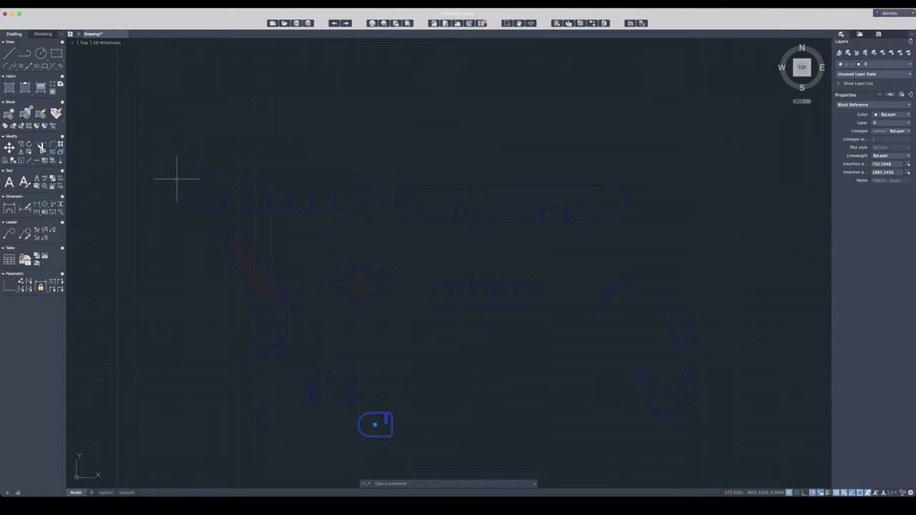
{"action": "key", "text": "Escape"}
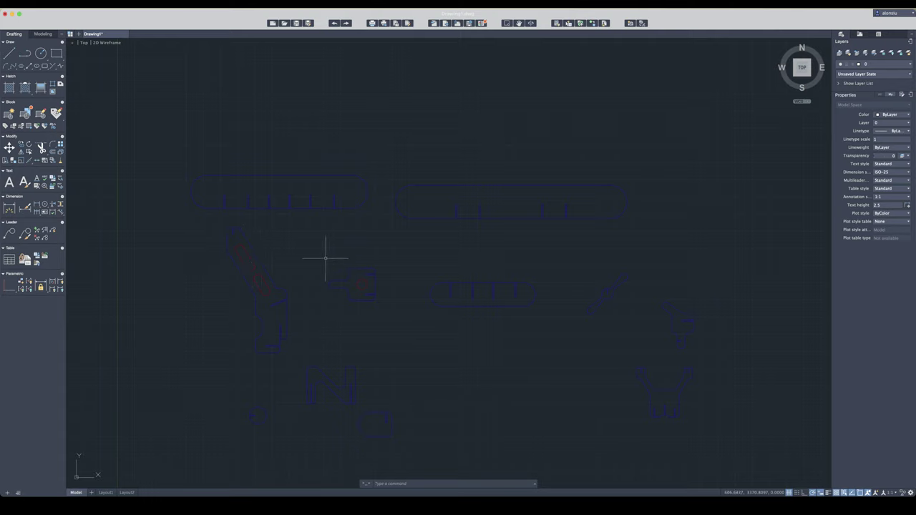
{"action": "left_click", "coordinate": [166, 160]}
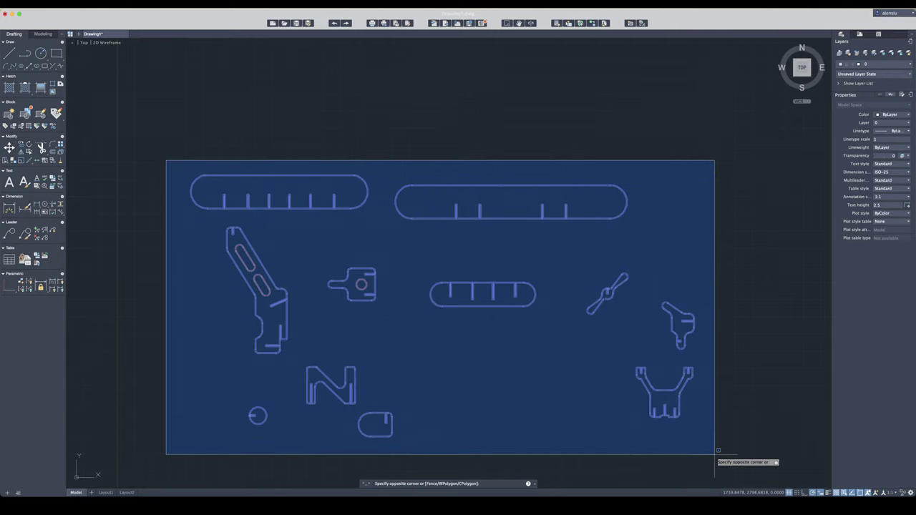
{"action": "left_click", "coordinate": [716, 452]}
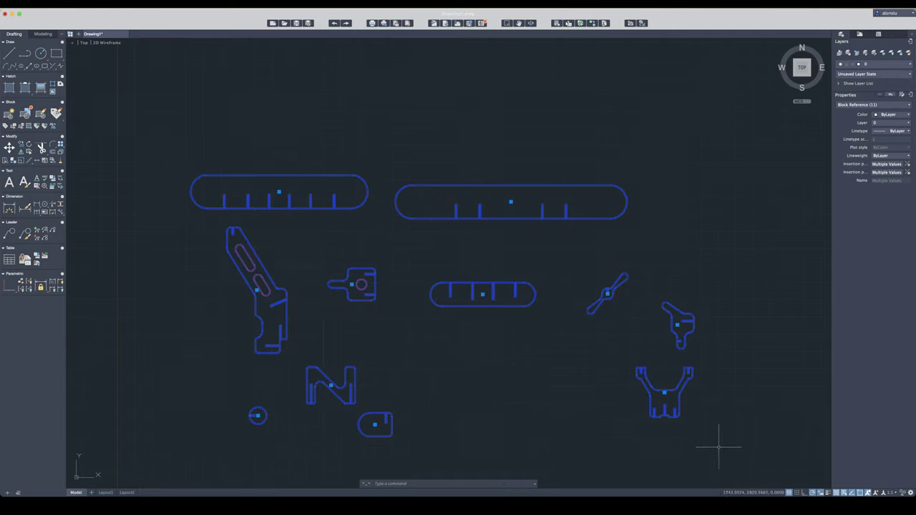
{"action": "left_click", "coordinate": [896, 116]}
{"action": "left_click", "coordinate": [884, 146]}
{"action": "key", "text": "Escape"}
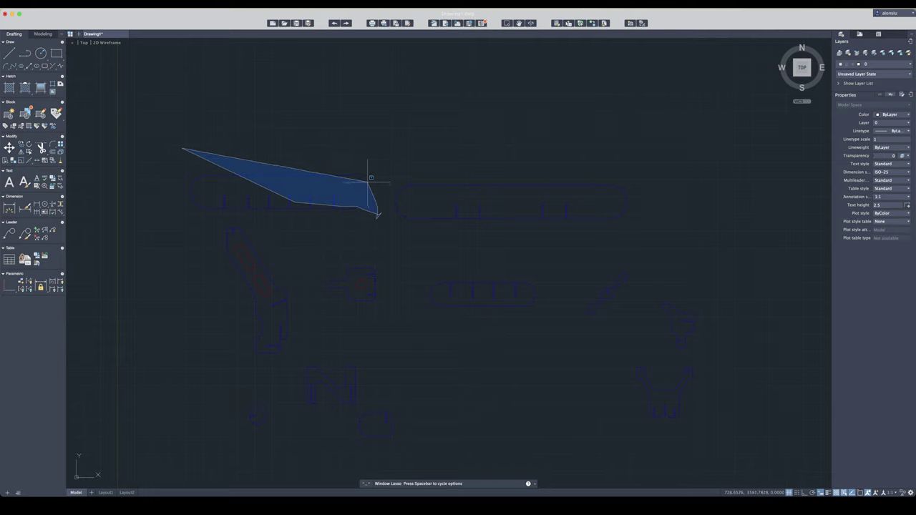
Move the two slotted wing pieces to the top, one stacked below the other.
{"action": "mouse_move", "coordinate": [182, 148]}
{"action": "left_mouse_down"}
{"action": "mouse_move", "coordinate": [372, 174]}
{"action": "mouse_move", "coordinate": [278, 219]}
{"action": "left_mouse_up"}
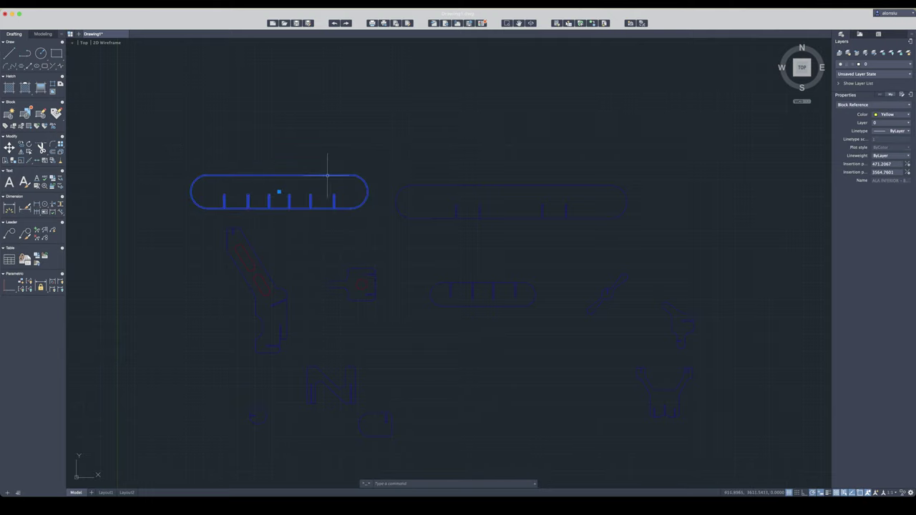
{"action": "left_click", "coordinate": [279, 191]}
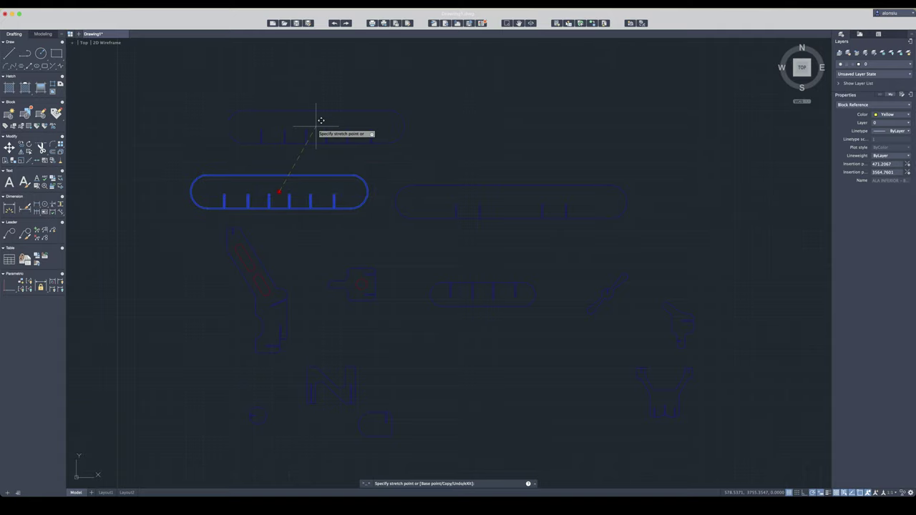
{"action": "left_click", "coordinate": [315, 127]}
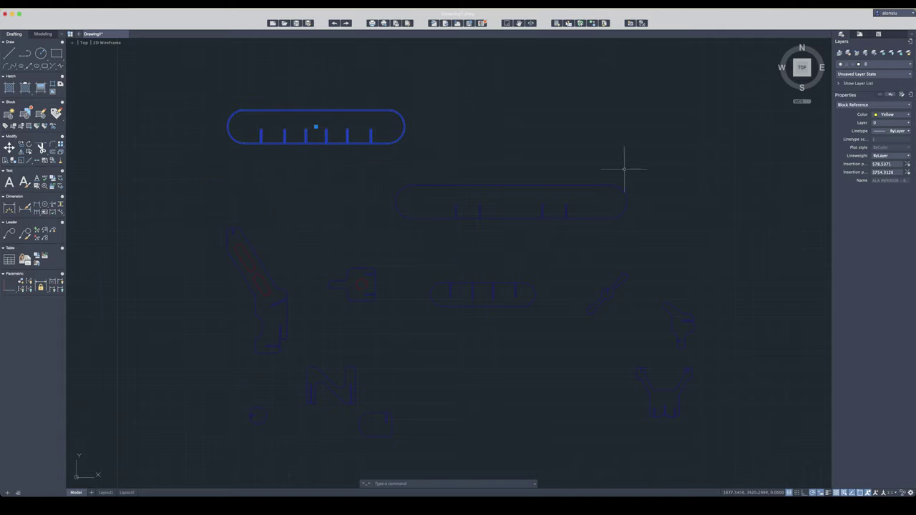
{"action": "mouse_move", "coordinate": [654, 153]}
{"action": "left_mouse_down"}
{"action": "mouse_move", "coordinate": [380, 229]}
{"action": "mouse_move", "coordinate": [379, 215]}
{"action": "left_mouse_up"}
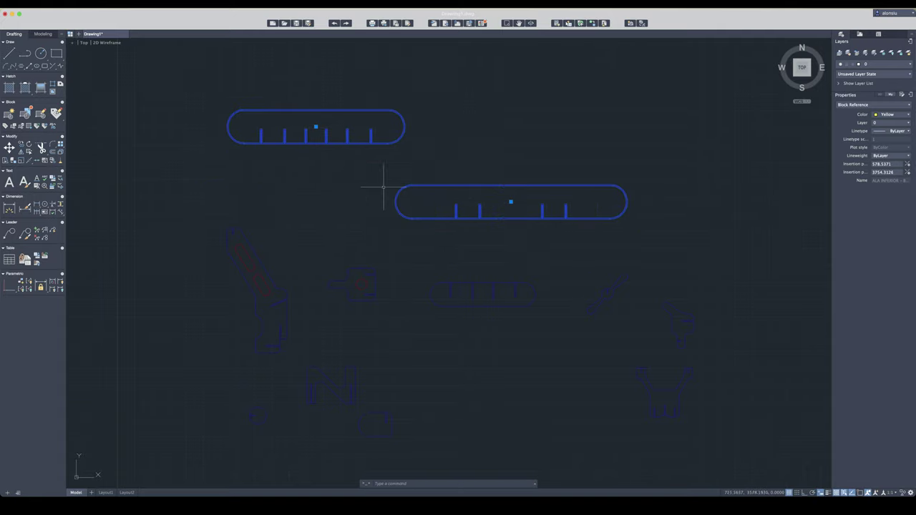
{"action": "left_click", "coordinate": [509, 200]}
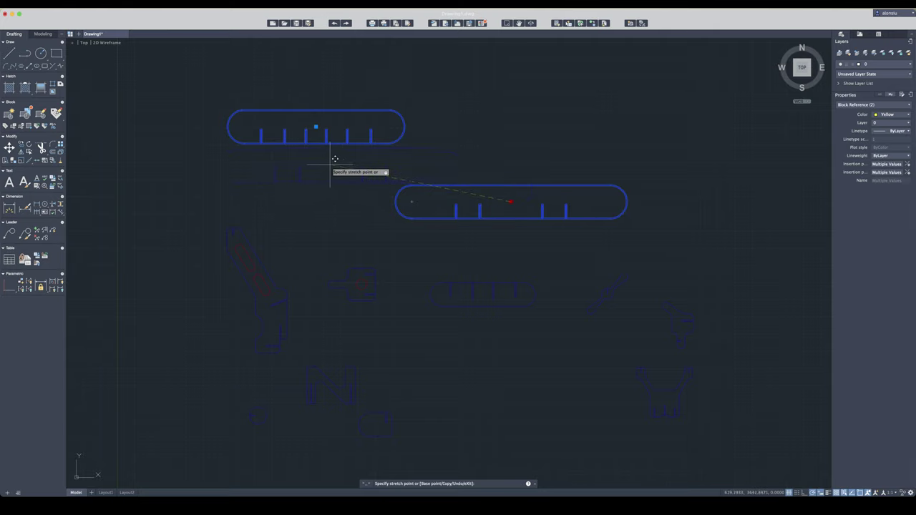
{"action": "left_click", "coordinate": [330, 164]}
Nest the round-hole part, short slotted tail piece and propeller beside the top wings.
{"action": "left_click", "coordinate": [320, 257]}
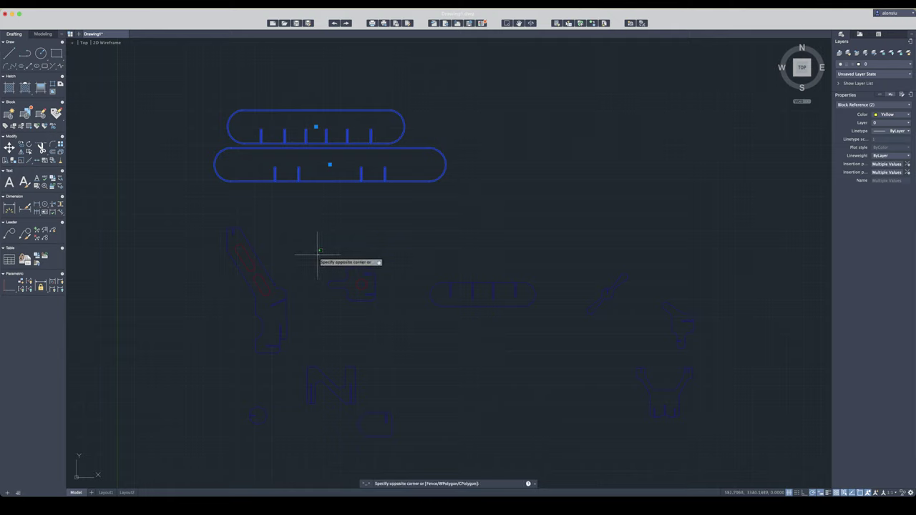
{"action": "left_click", "coordinate": [317, 261]}
{"action": "left_click", "coordinate": [324, 252]}
{"action": "mouse_move", "coordinate": [324, 252]}
{"action": "left_mouse_down"}
{"action": "mouse_move", "coordinate": [415, 262]}
{"action": "mouse_move", "coordinate": [299, 241]}
{"action": "mouse_move", "coordinate": [333, 268]}
{"action": "left_mouse_up"}
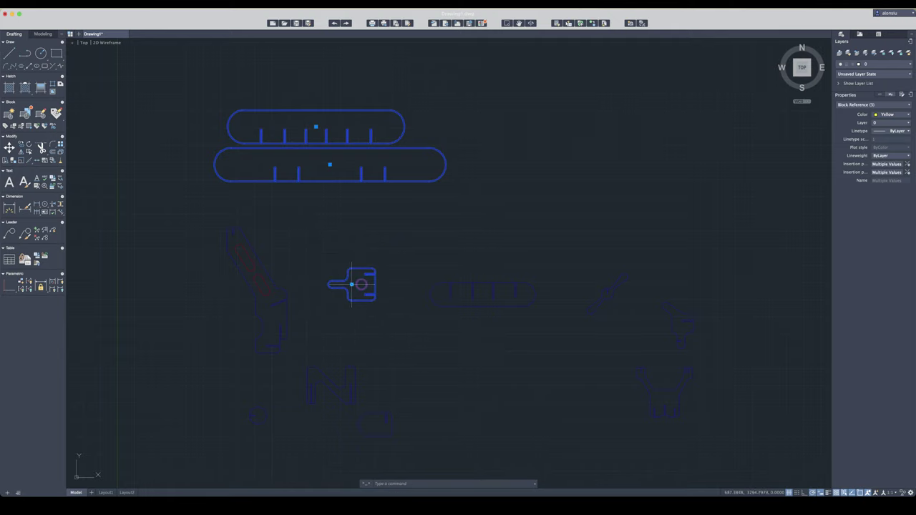
{"action": "left_click", "coordinate": [351, 284]}
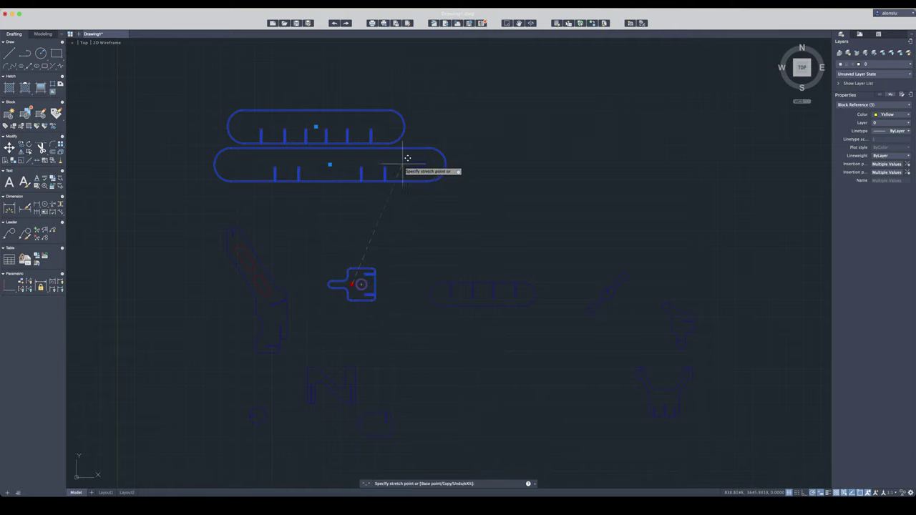
{"action": "left_click", "coordinate": [433, 124]}
{"action": "left_click_drag", "start_coordinate": [549, 273], "coordinate": [411, 270]}
{"action": "left_click", "coordinate": [482, 293]}
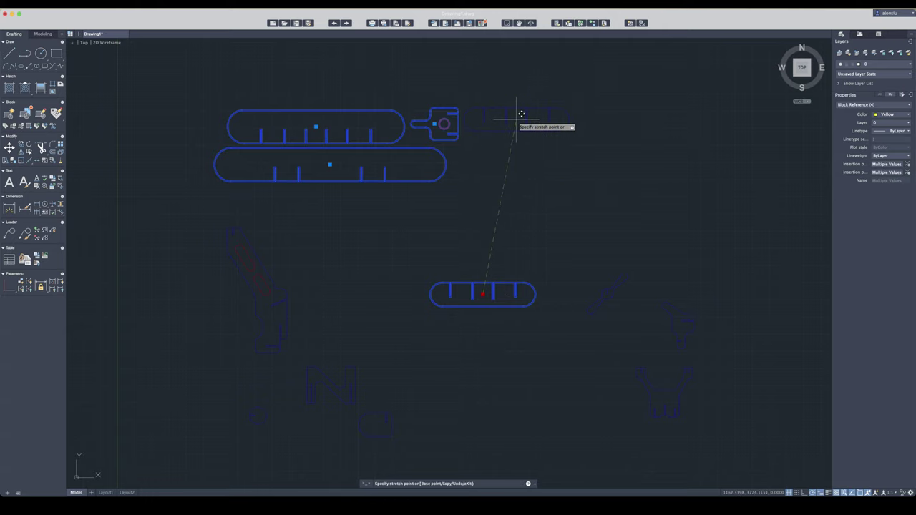
{"action": "left_click", "coordinate": [520, 114]}
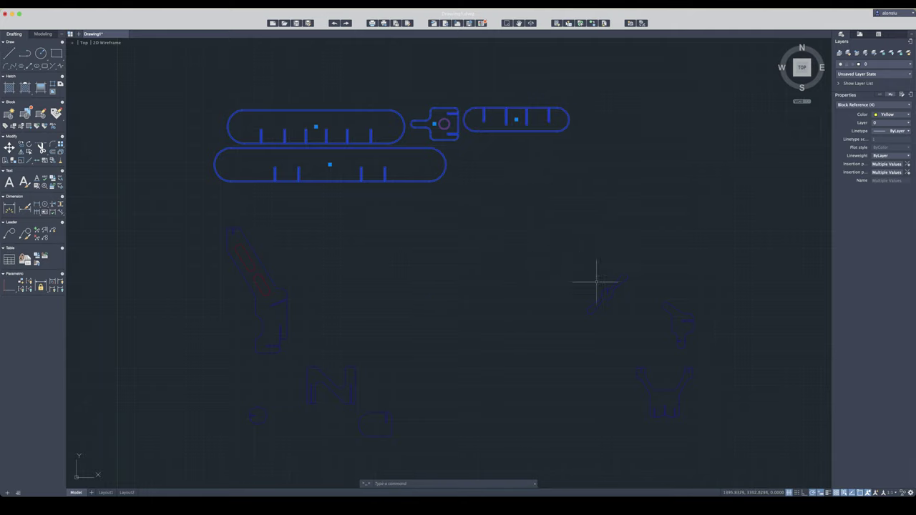
{"action": "left_click_drag", "start_coordinate": [657, 263], "coordinate": [562, 319]}
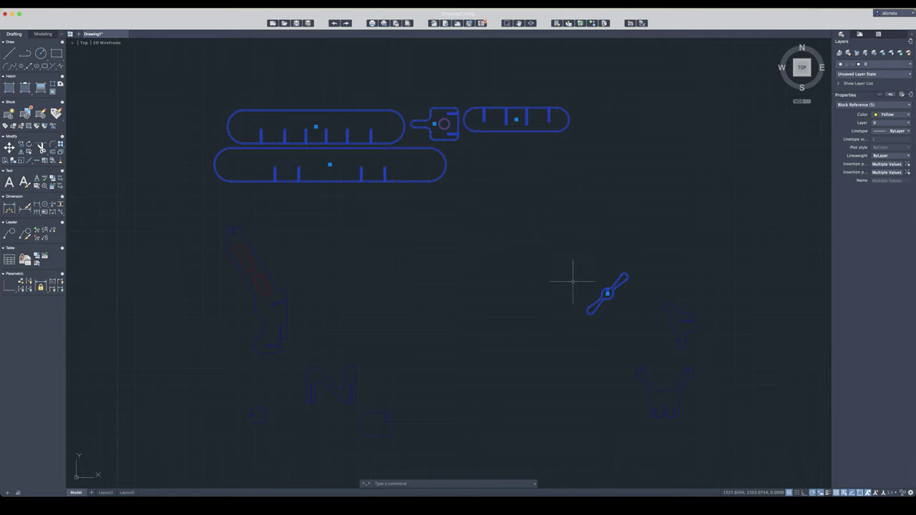
{"action": "left_click", "coordinate": [607, 293]}
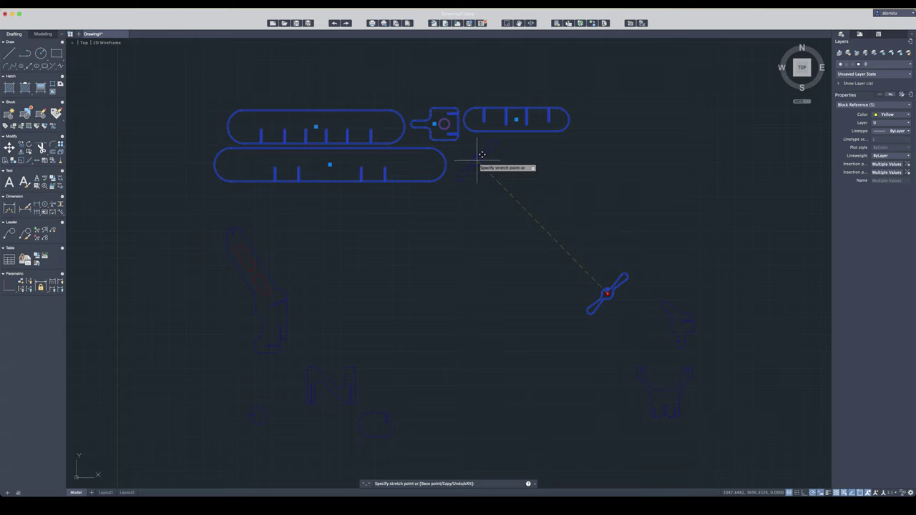
{"action": "left_click", "coordinate": [472, 158]}
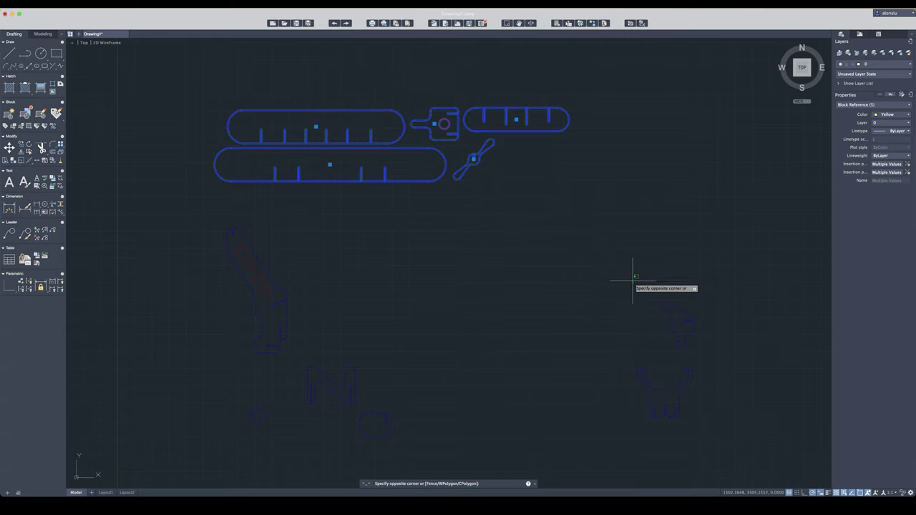
Move a small part, the forked part and the N-shaped part up against the wing bars.
{"action": "mouse_move", "coordinate": [634, 282]}
{"action": "left_mouse_down"}
{"action": "mouse_move", "coordinate": [716, 288]}
{"action": "mouse_move", "coordinate": [676, 324]}
{"action": "left_mouse_up"}
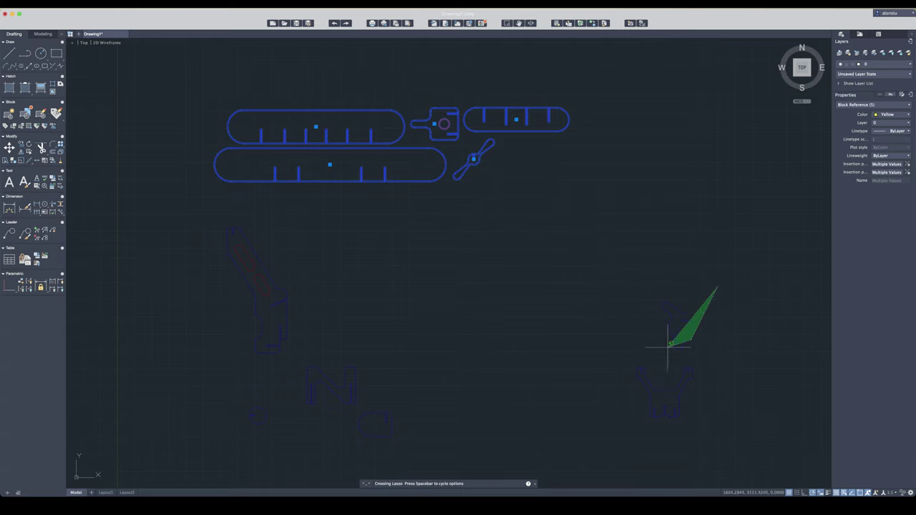
{"action": "left_click", "coordinate": [677, 324]}
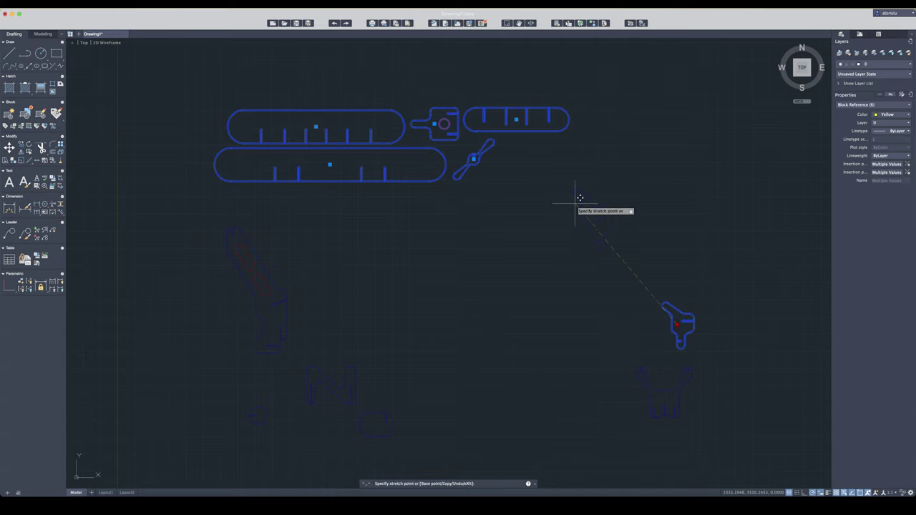
{"action": "left_click", "coordinate": [523, 155]}
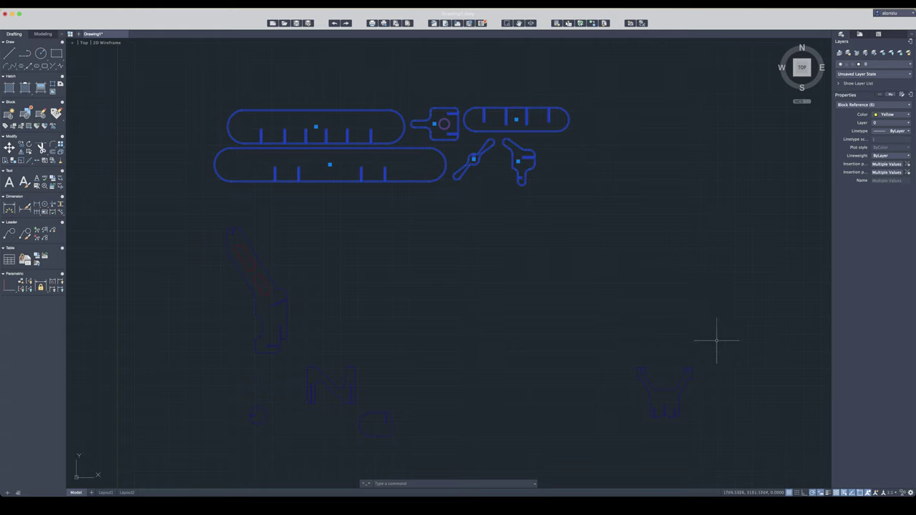
{"action": "mouse_move", "coordinate": [728, 349]}
{"action": "left_mouse_down"}
{"action": "mouse_move", "coordinate": [691, 433]}
{"action": "mouse_move", "coordinate": [596, 351]}
{"action": "left_mouse_up"}
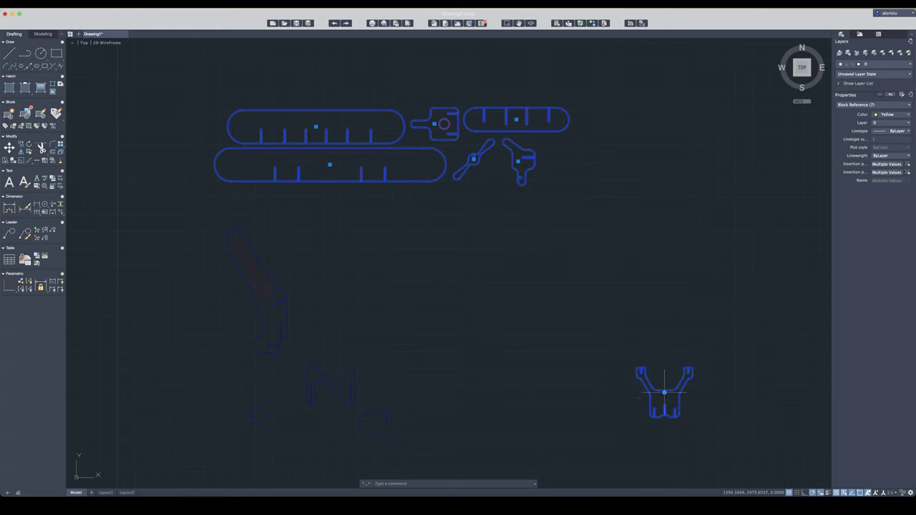
{"action": "left_click", "coordinate": [664, 392]}
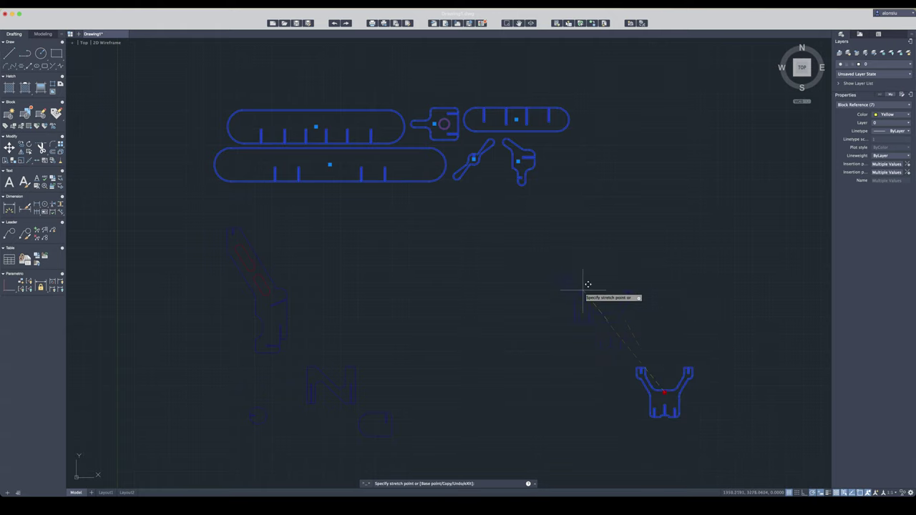
{"action": "left_click", "coordinate": [566, 161]}
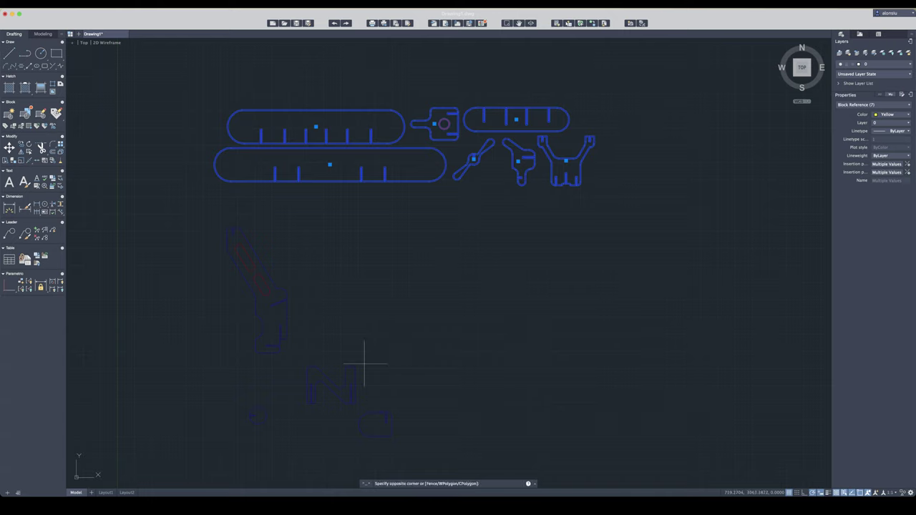
{"action": "left_click_drag", "start_coordinate": [365, 362], "coordinate": [297, 405]}
{"action": "left_click", "coordinate": [330, 385]}
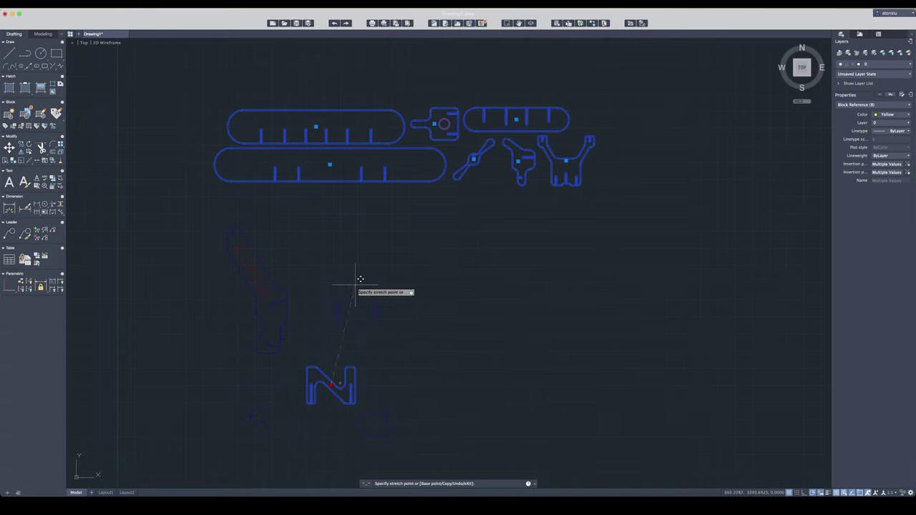
{"action": "left_click", "coordinate": [294, 208]}
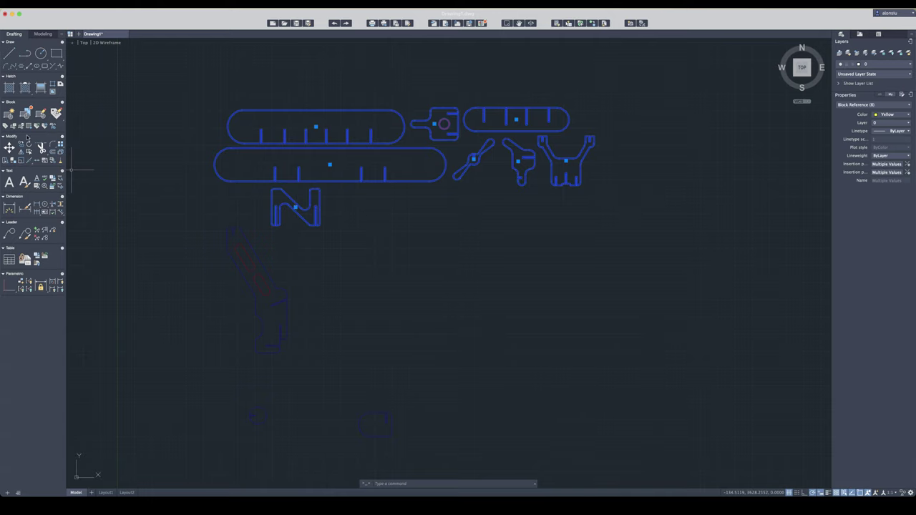
Copy the N-shaped part three times to the right, making a row of four.
{"action": "left_click", "coordinate": [21, 147]}
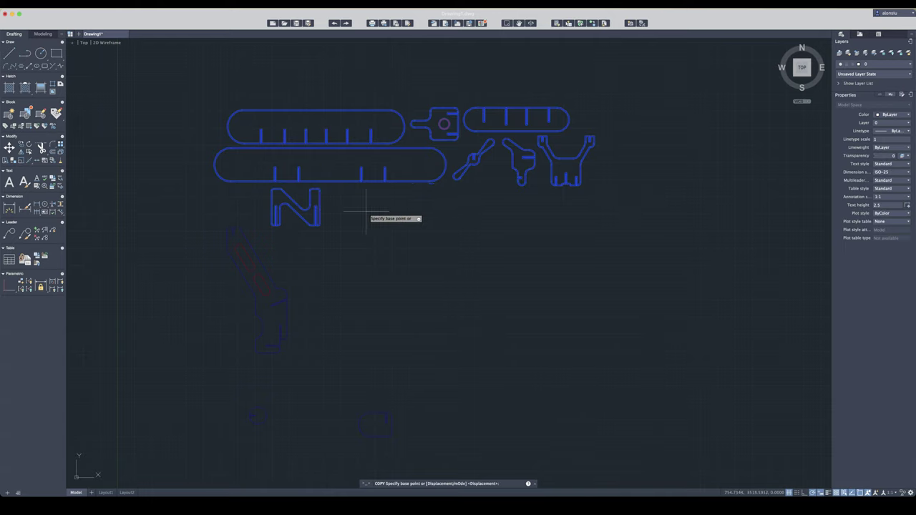
{"action": "left_click", "coordinate": [284, 207]}
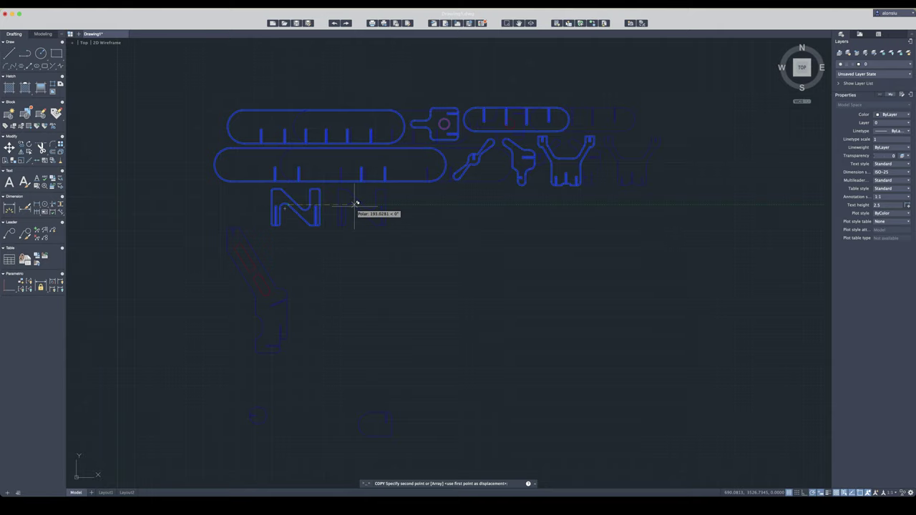
{"action": "key", "text": "Escape"}
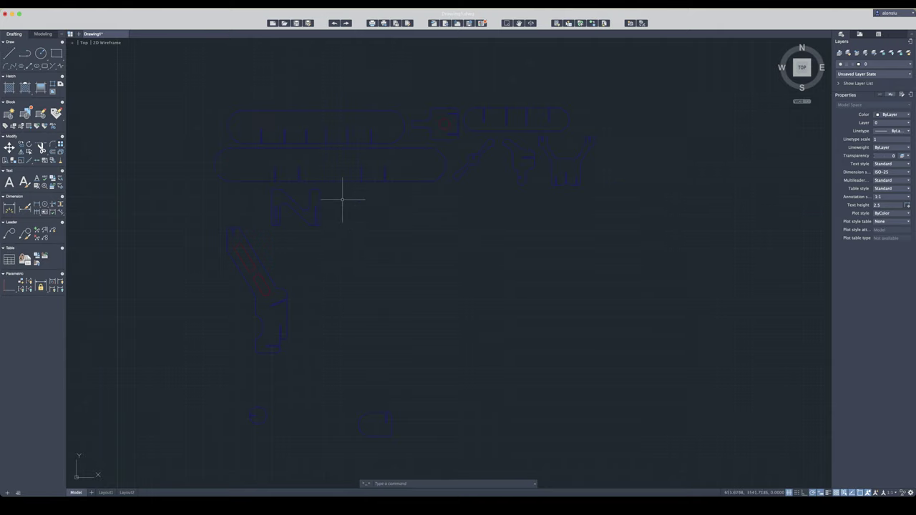
{"action": "left_click_drag", "start_coordinate": [334, 185], "coordinate": [283, 244]}
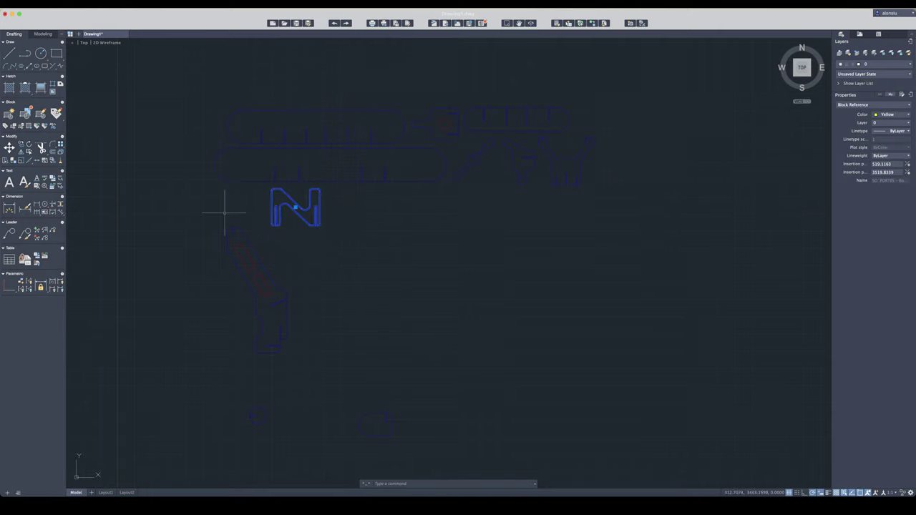
{"action": "key", "text": "Return"}
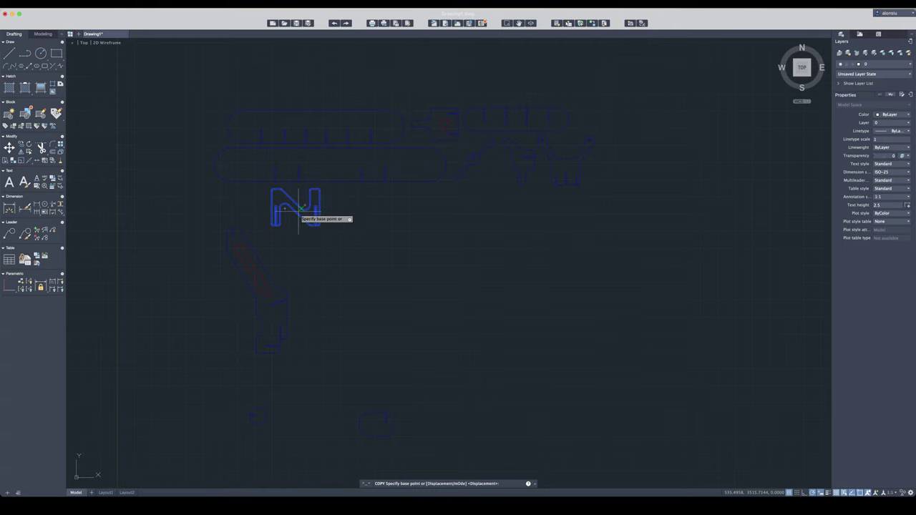
{"action": "left_click", "coordinate": [295, 207]}
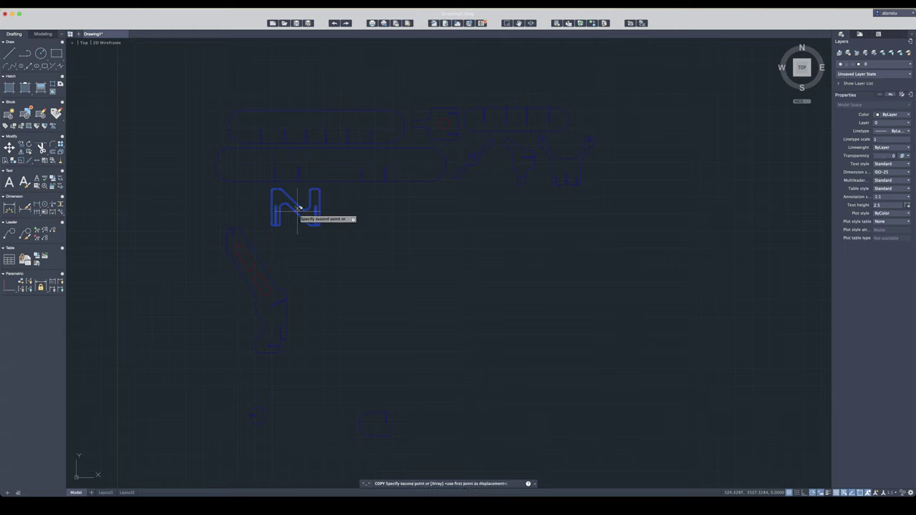
{"action": "left_click", "coordinate": [356, 209]}
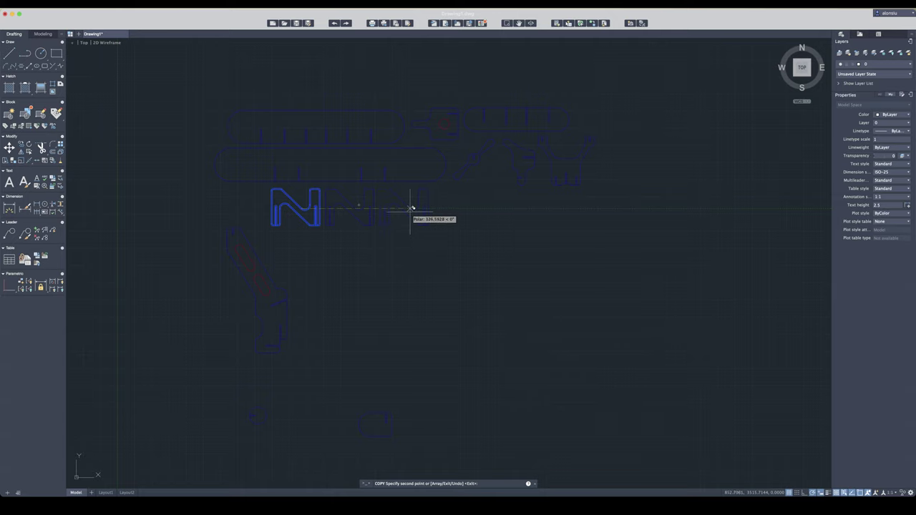
{"action": "left_click", "coordinate": [411, 208]}
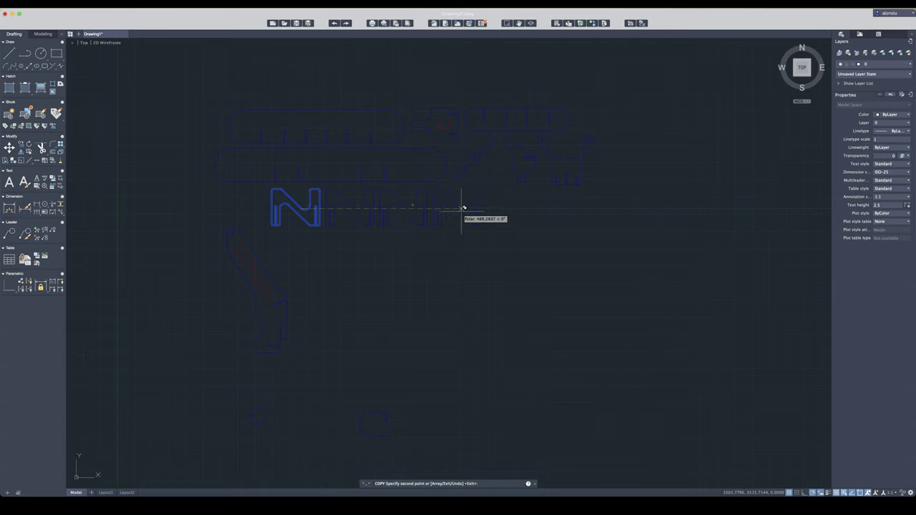
{"action": "left_click", "coordinate": [461, 208]}
{"action": "key", "text": "Return"}
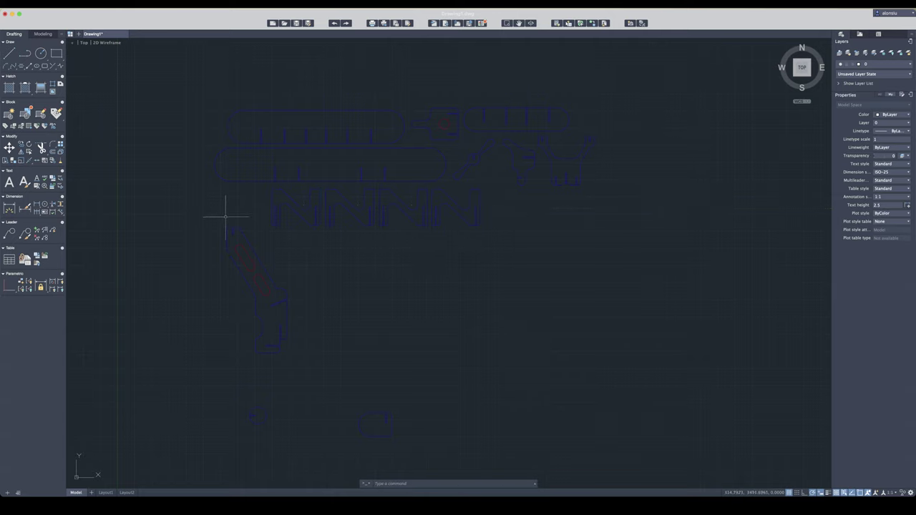
Shift the bracket part slightly right and rotate it to an angle.
{"action": "left_click", "coordinate": [296, 367]}
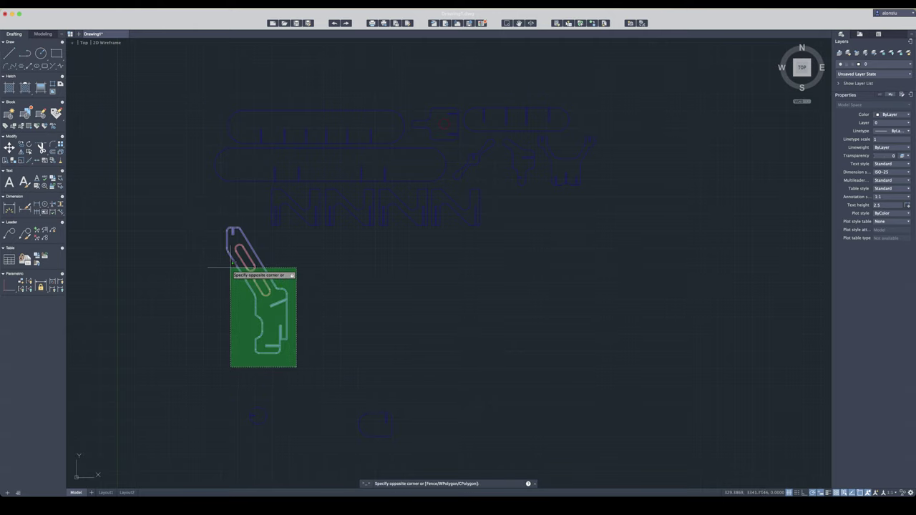
{"action": "left_click", "coordinate": [214, 229]}
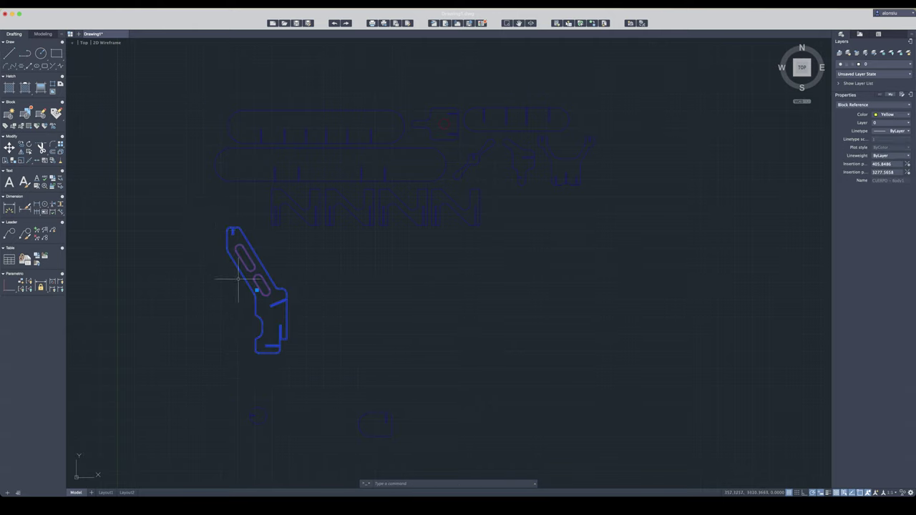
{"action": "left_click", "coordinate": [256, 290]}
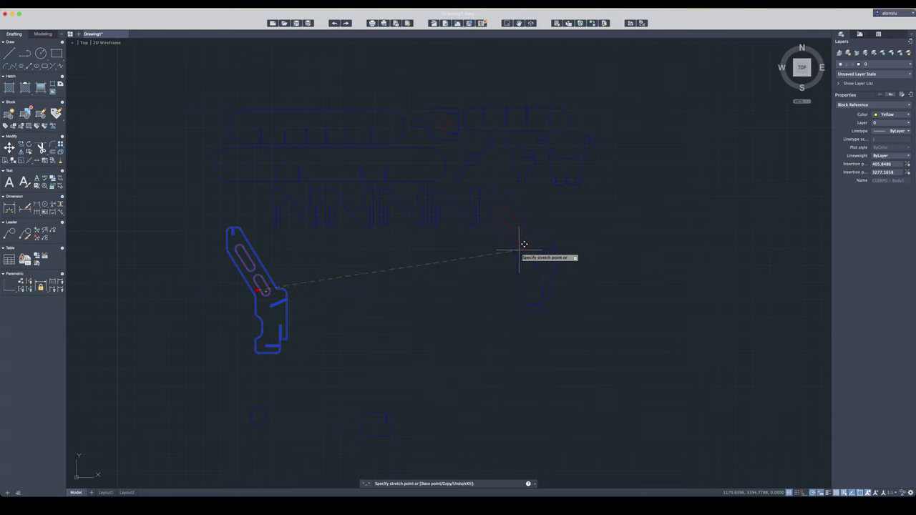
{"action": "left_click", "coordinate": [275, 287]}
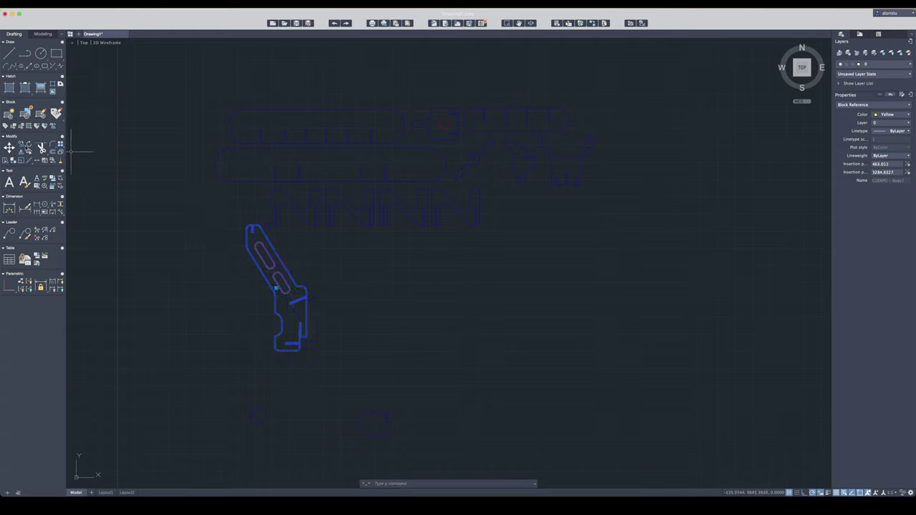
{"action": "left_click", "coordinate": [41, 148]}
{"action": "left_click", "coordinate": [307, 302]}
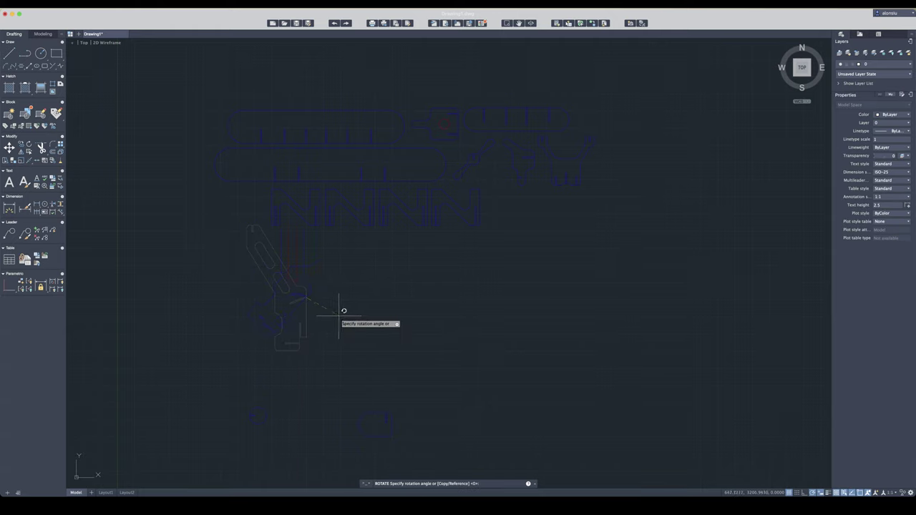
{"action": "left_click", "coordinate": [331, 295]}
Place one copy of the rotated bracket part just to its right.
{"action": "left_click", "coordinate": [327, 327]}
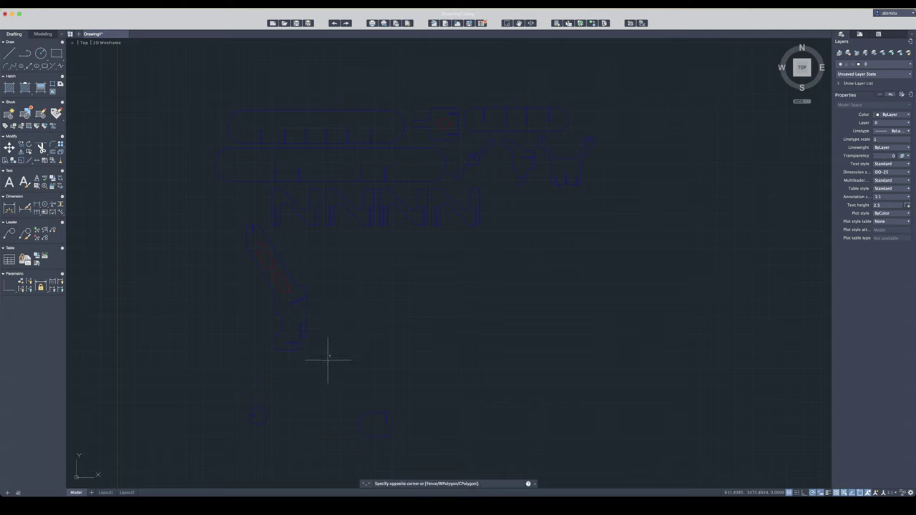
{"action": "left_click", "coordinate": [233, 237]}
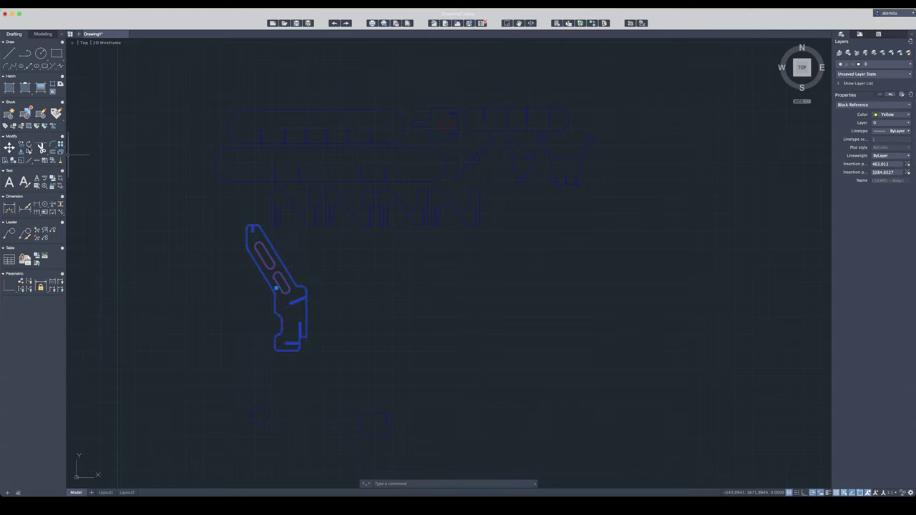
{"action": "left_click", "coordinate": [42, 146]}
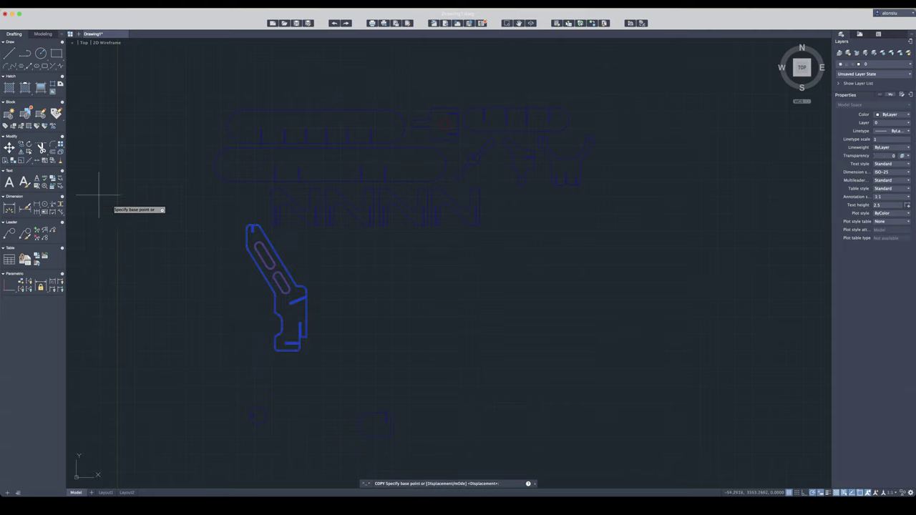
{"action": "left_click", "coordinate": [285, 290]}
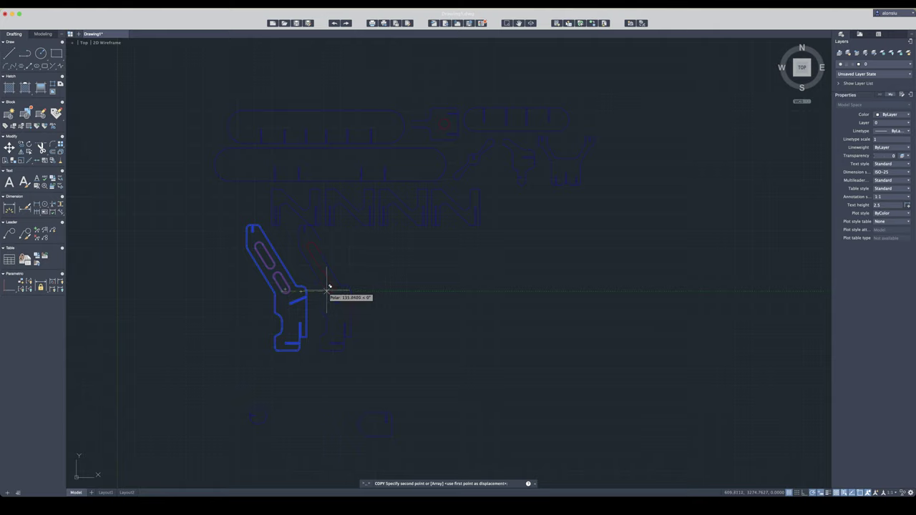
{"action": "left_click", "coordinate": [325, 289]}
{"action": "key", "text": "Escape"}
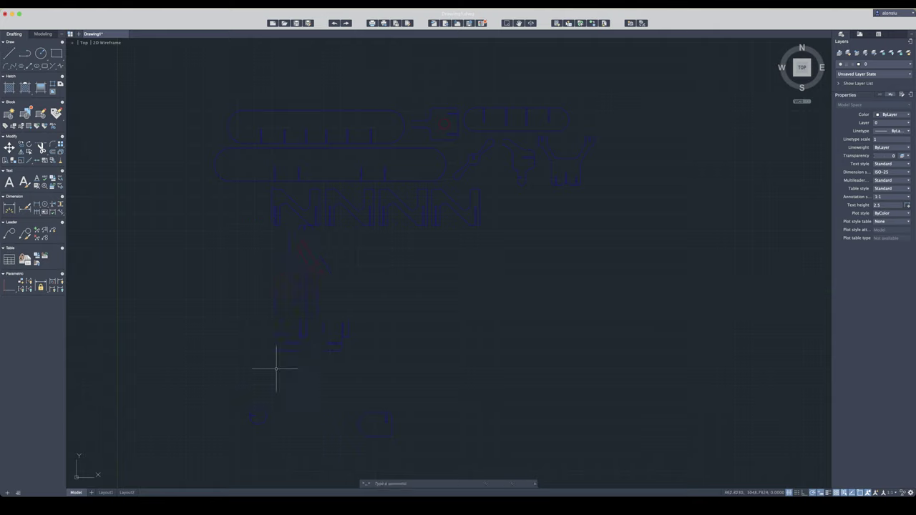
Move the small round part left of the rib row and copy it just beside itself.
{"action": "left_click", "coordinate": [229, 399]}
{"action": "left_click", "coordinate": [276, 445]}
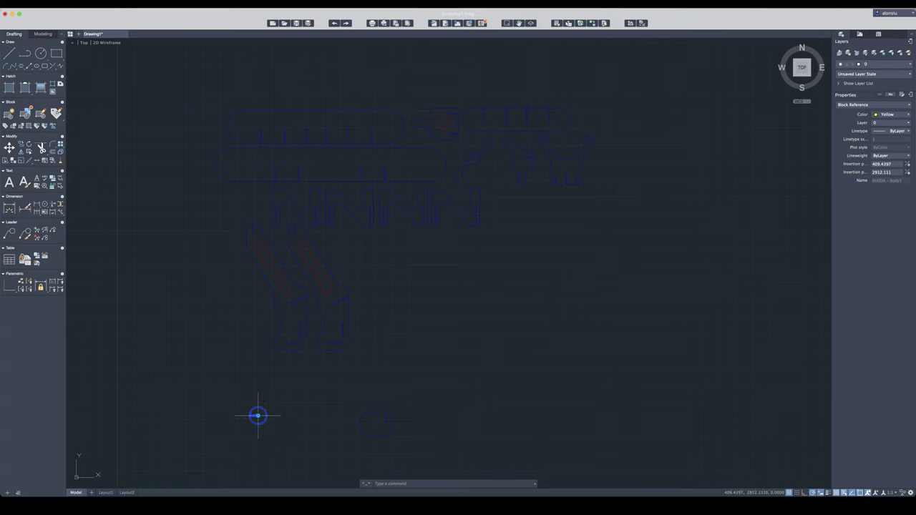
{"action": "left_click", "coordinate": [258, 415]}
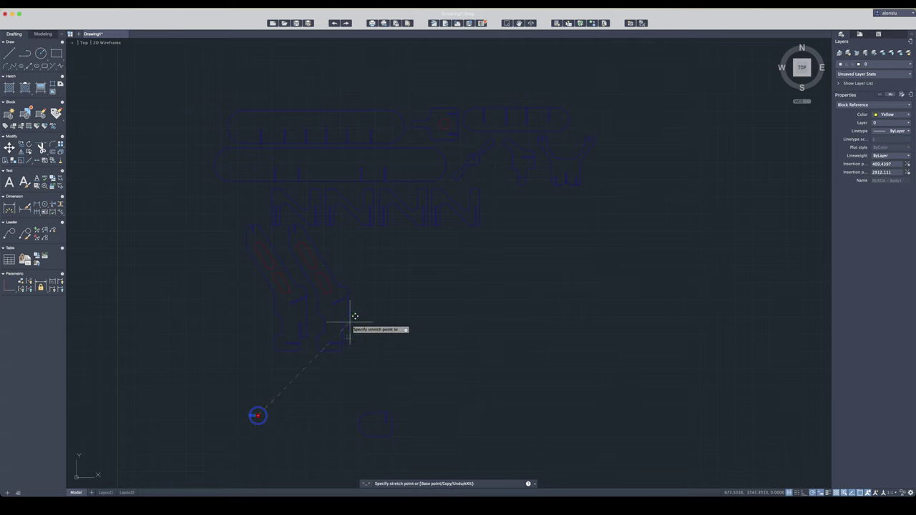
{"action": "left_click", "coordinate": [254, 196]}
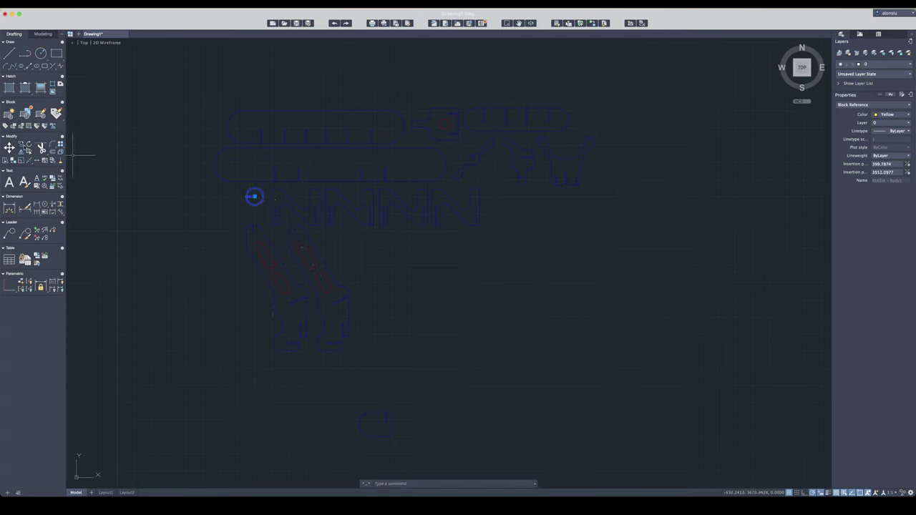
{"action": "type", "text": "co"}
{"action": "key", "text": "Return"}
{"action": "left_click", "coordinate": [254, 196]}
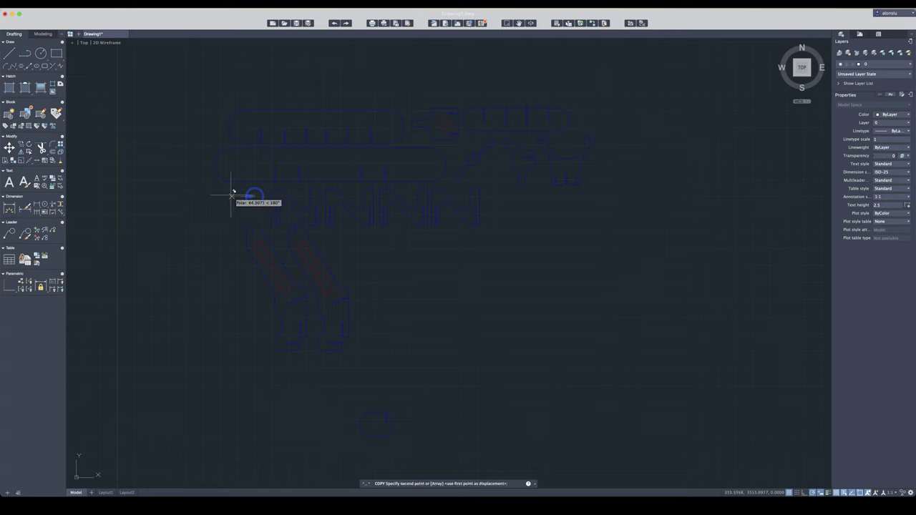
{"action": "left_click", "coordinate": [228, 197]}
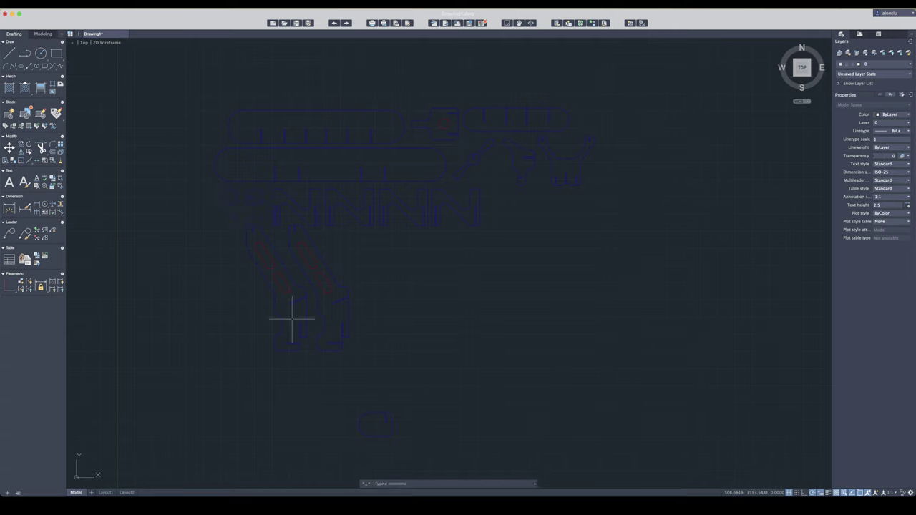
Move the small rounded part up beside the diagonal struts and place a copy to its right.
{"action": "left_click_drag", "start_coordinate": [329, 397], "coordinate": [412, 440]}
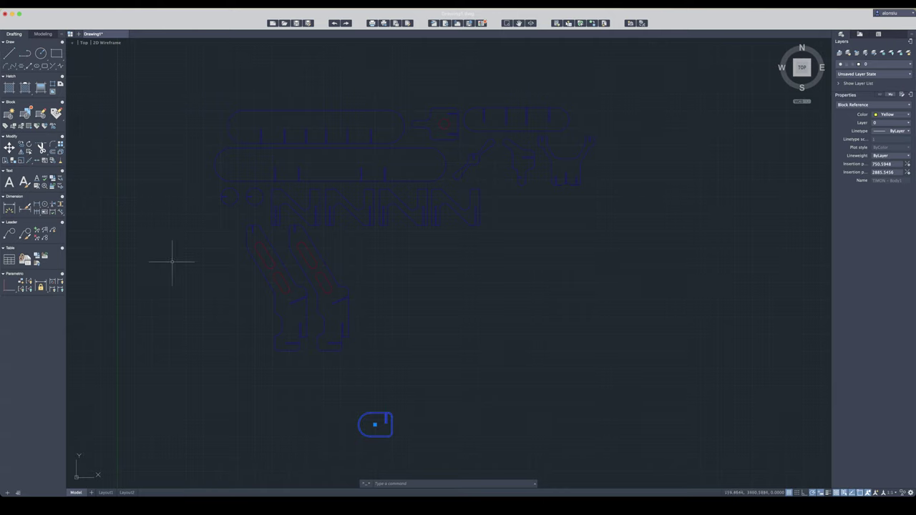
{"action": "left_click", "coordinate": [375, 425]}
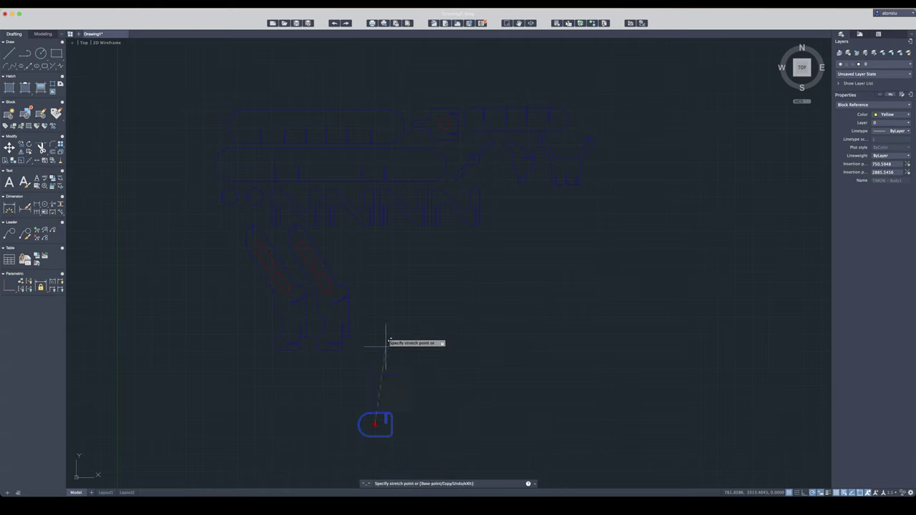
{"action": "left_click", "coordinate": [346, 246]}
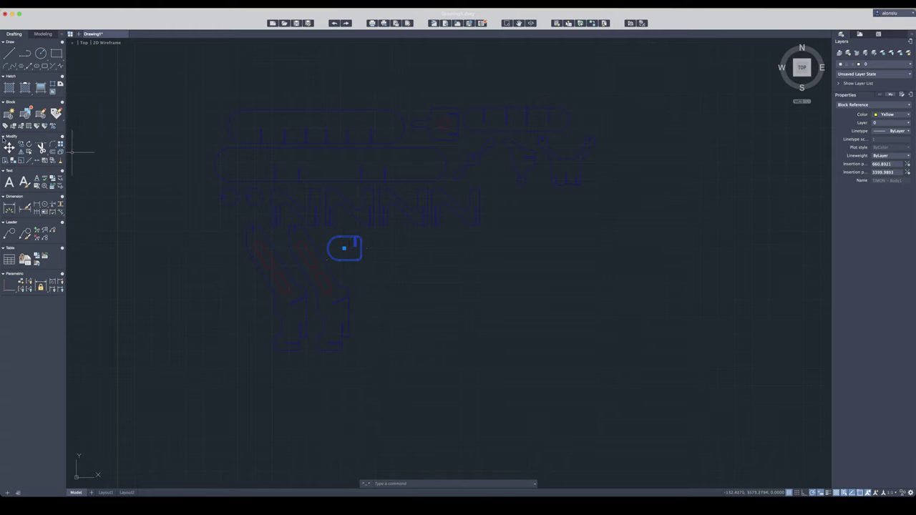
{"action": "left_click", "coordinate": [42, 147]}
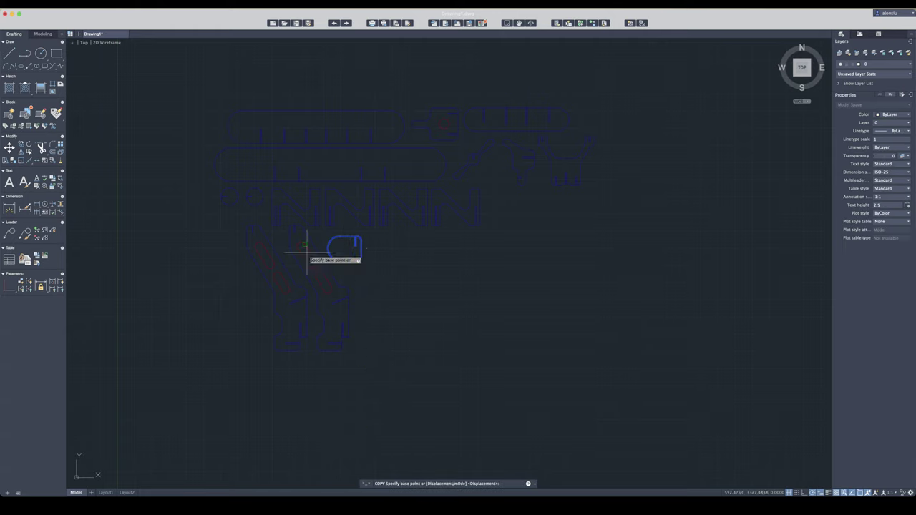
{"action": "left_click", "coordinate": [356, 256]}
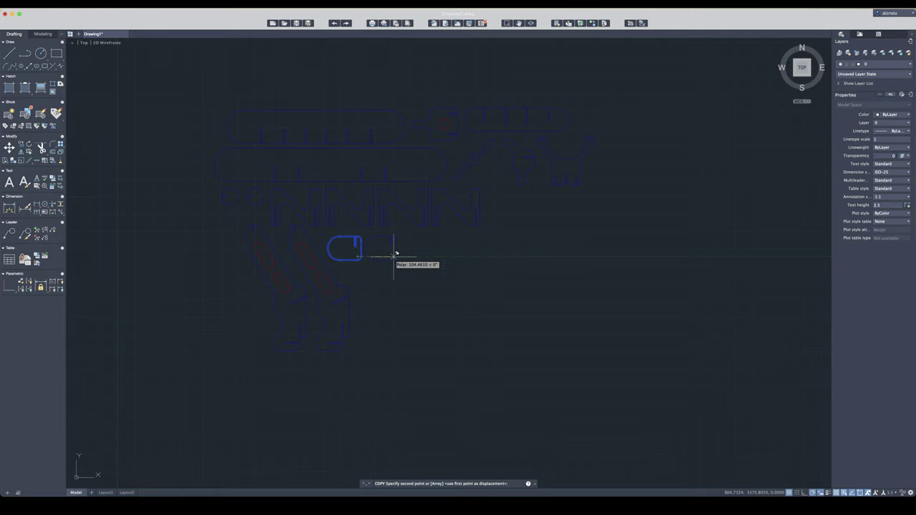
{"action": "left_click", "coordinate": [398, 251]}
{"action": "key", "text": "Escape"}
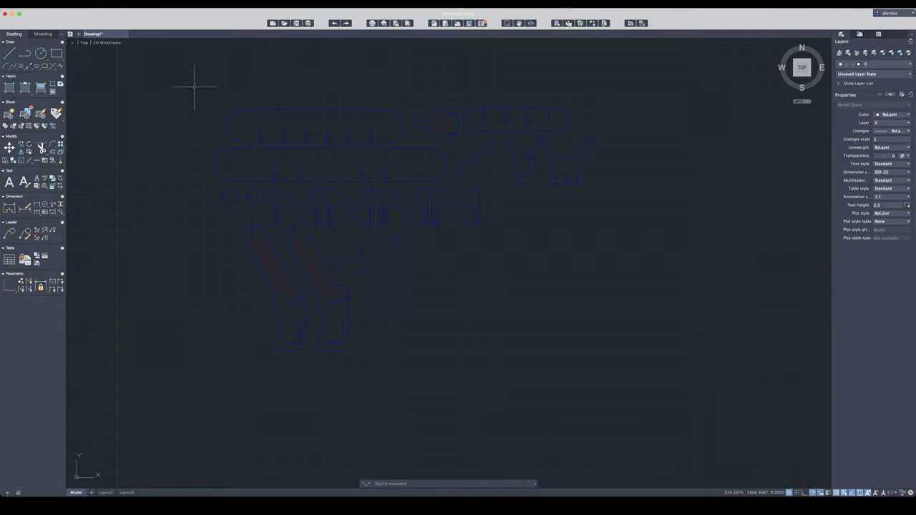
Draw a rectangle from above-left of the parts to below-right, enclosing them all.
{"action": "left_click", "coordinate": [56, 53]}
{"action": "left_click", "coordinate": [204, 99]}
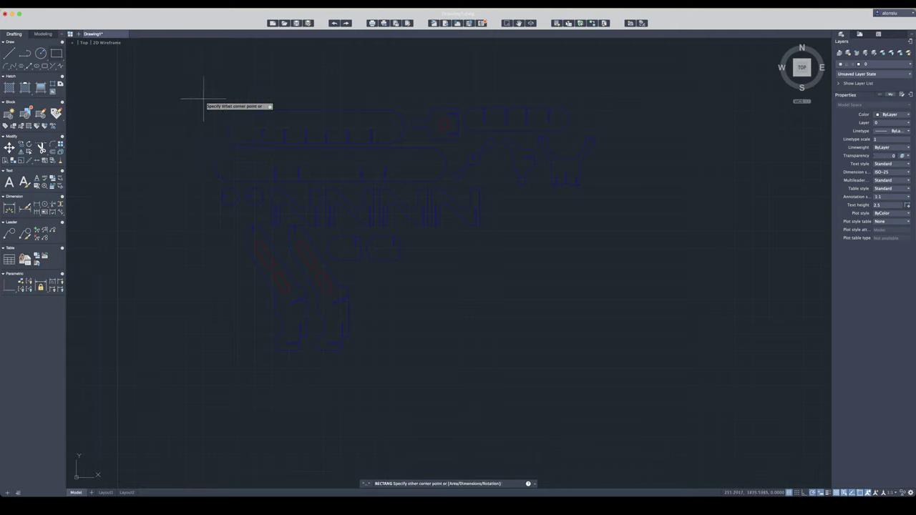
{"action": "left_click", "coordinate": [603, 358]}
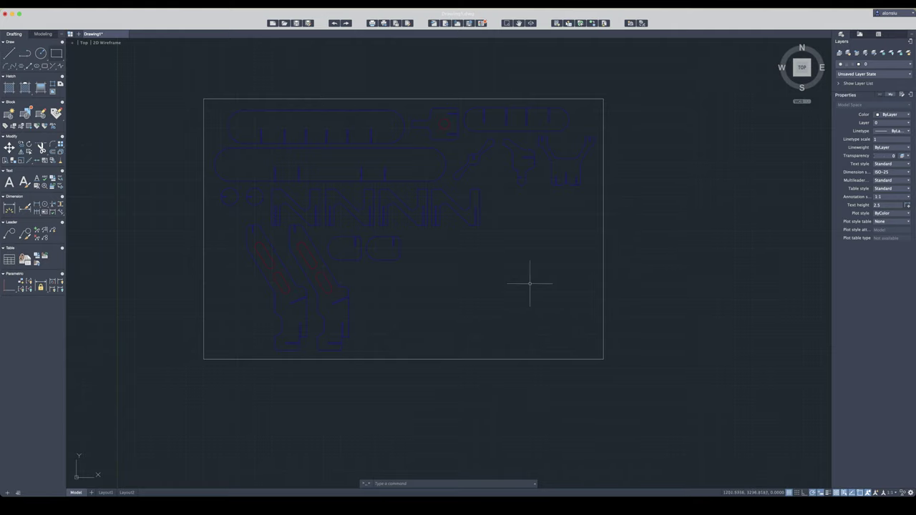
Dimension the wing part's slot width, showing 3,35 above the slot.
{"action": "scroll", "coordinate": [293, 91], "scroll_direction": "up", "scroll_amount": 2}
{"action": "scroll", "coordinate": [287, 92], "scroll_direction": "up", "scroll_amount": 2}
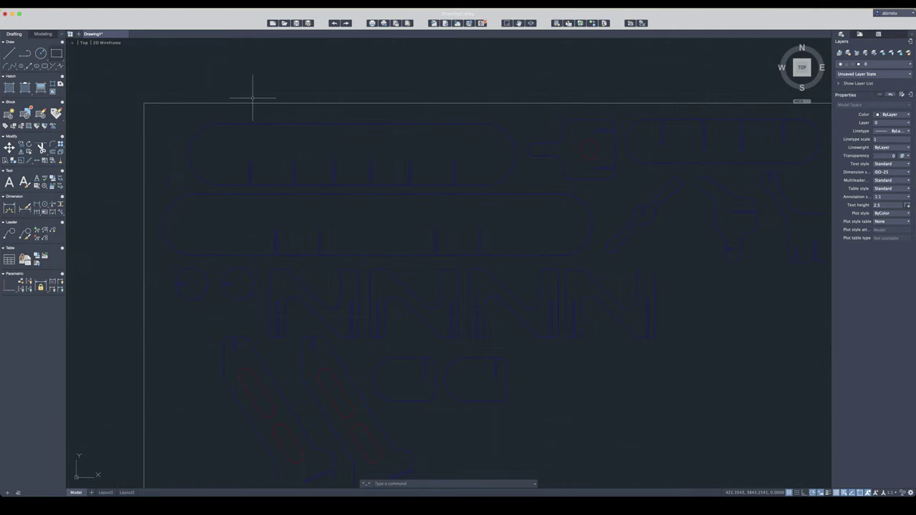
{"action": "scroll", "coordinate": [252, 94], "scroll_direction": "up", "scroll_amount": 2}
{"action": "scroll", "coordinate": [219, 113], "scroll_direction": "up", "scroll_amount": 2}
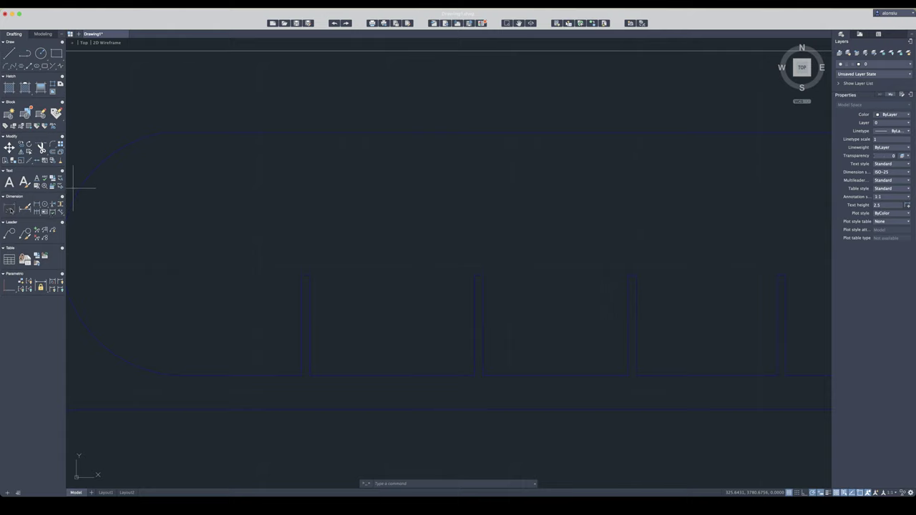
{"action": "left_click", "coordinate": [9, 208]}
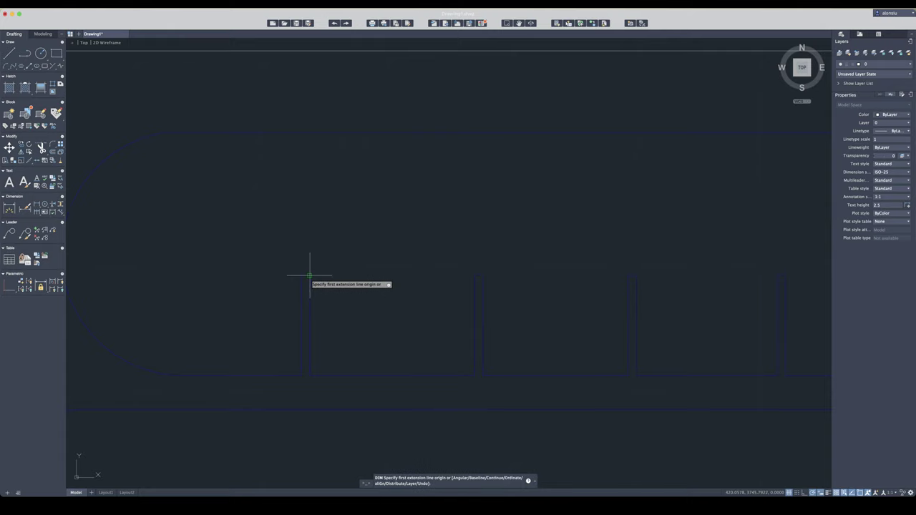
{"action": "left_click", "coordinate": [309, 276]}
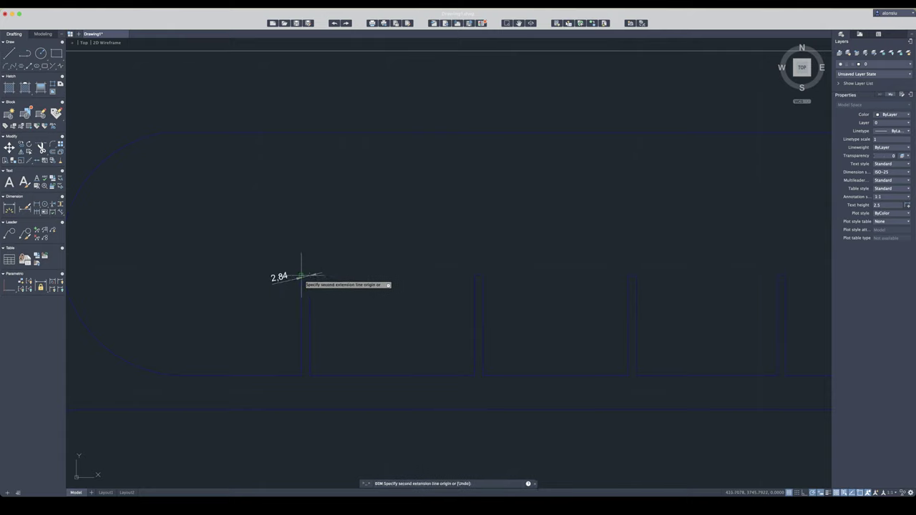
{"action": "left_click", "coordinate": [302, 276]}
{"action": "left_click", "coordinate": [306, 241]}
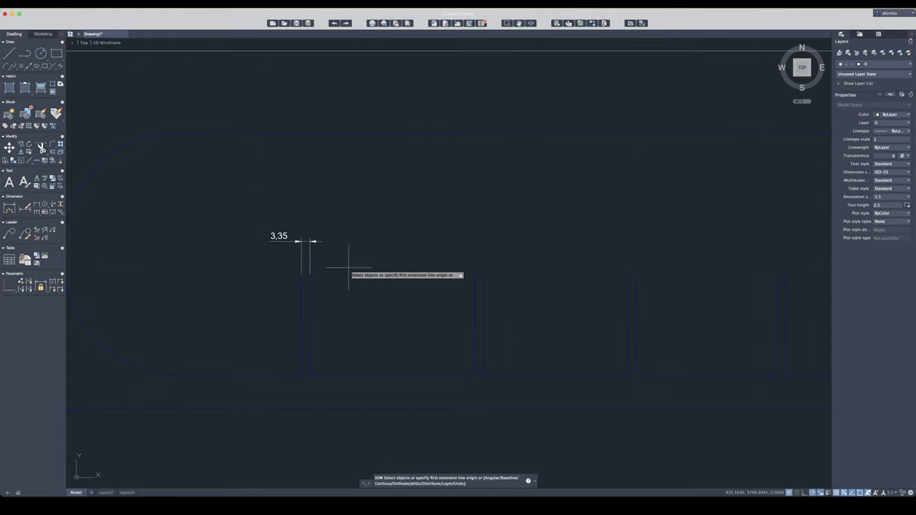
{"action": "key", "text": "Escape"}
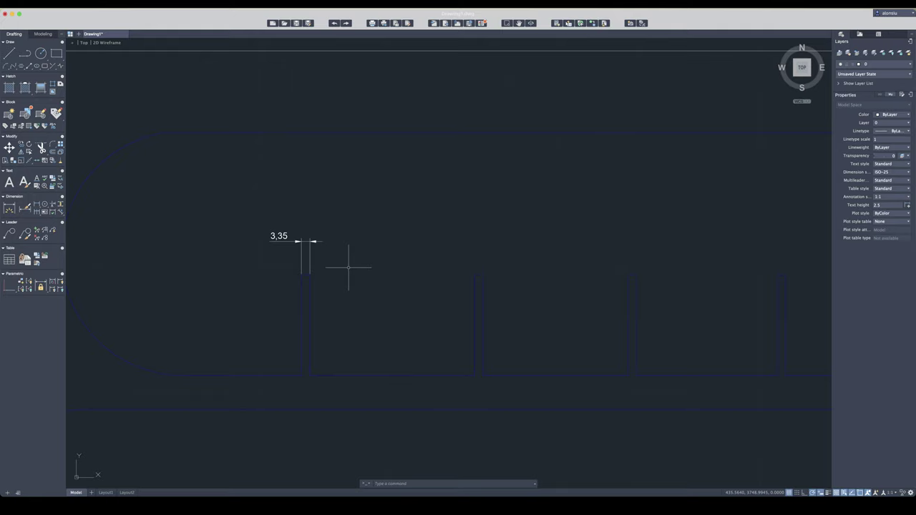
Zoom out and pan right to show the full sheet rectangle and all parts.
{"action": "scroll", "coordinate": [349, 266], "scroll_direction": "down", "scroll_amount": 2}
{"action": "scroll", "coordinate": [349, 267], "scroll_direction": "down", "scroll_amount": 2}
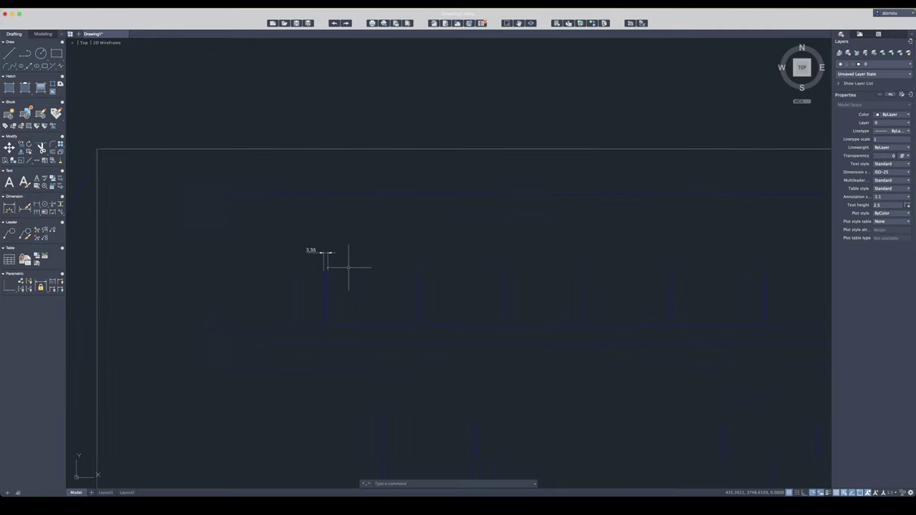
{"action": "scroll", "coordinate": [349, 266], "scroll_direction": "down", "scroll_amount": 2}
{"action": "scroll", "coordinate": [349, 266], "scroll_direction": "down", "scroll_amount": 2}
{"action": "scroll", "coordinate": [349, 266], "scroll_direction": "down", "scroll_amount": 2}
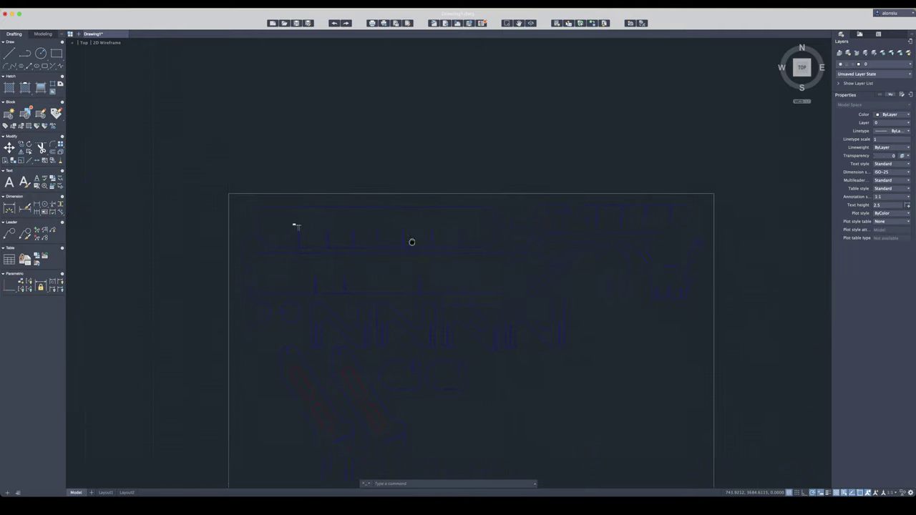
{"action": "scroll", "coordinate": [410, 241], "scroll_direction": "down", "scroll_amount": 5}
{"action": "scroll", "coordinate": [411, 241], "scroll_direction": "right", "scroll_amount": 3}
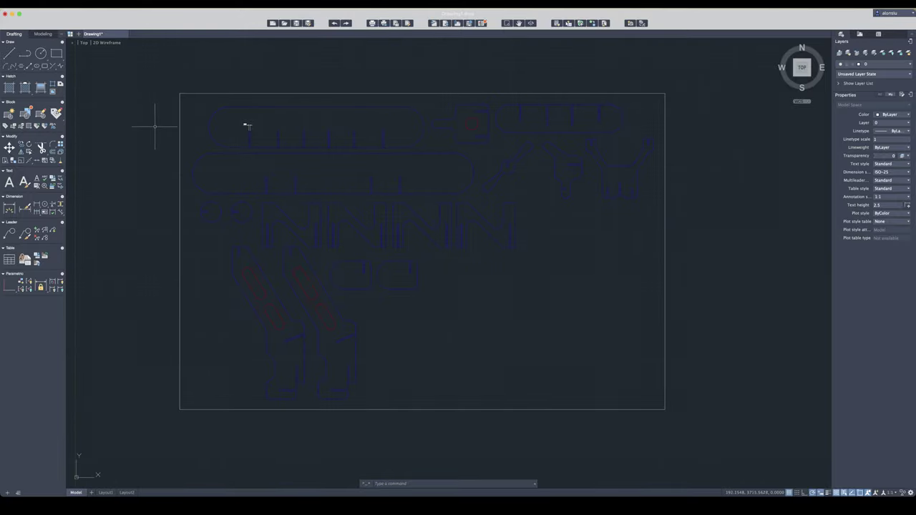